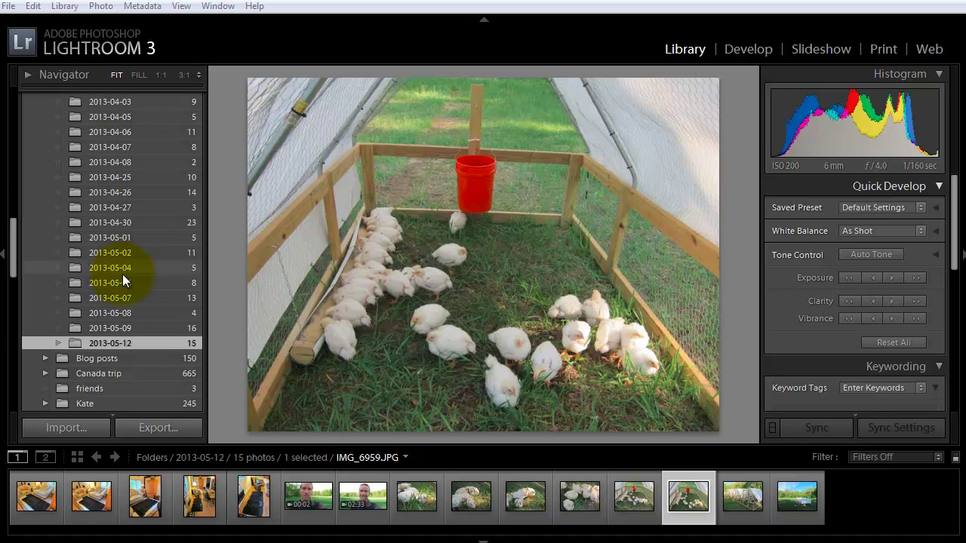
Open the 2013-05-08 folder and look through the Iomega_HDD (H:) folder tree down to the newest 2013 folders
click(138, 312)
scroll(134, 340, up, 15)
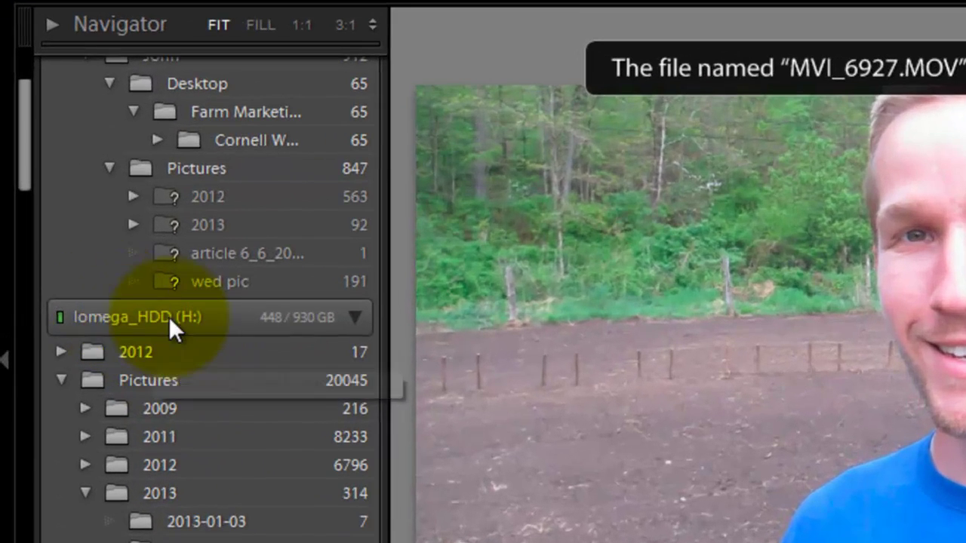
scroll(146, 275, down, 3)
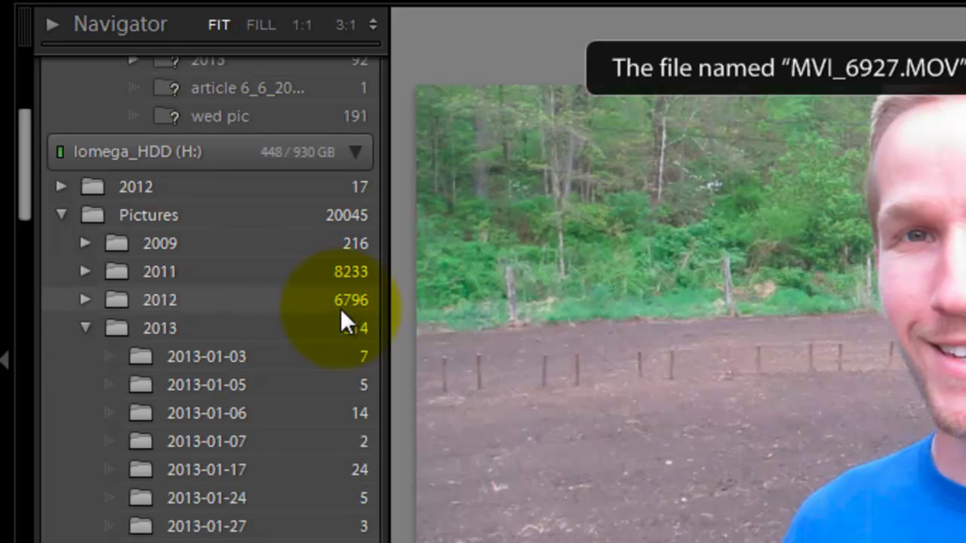
scroll(310, 346, down, 5)
scroll(310, 343, down, 5)
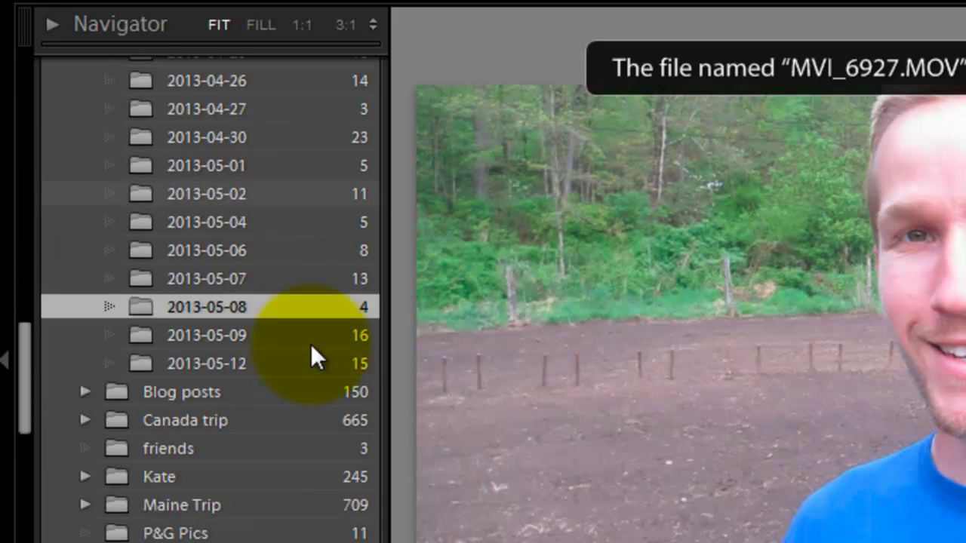
Open the 2013-05-12 folder and select the photo IMG_6959.JPG of the chickens in the pen
click(269, 360)
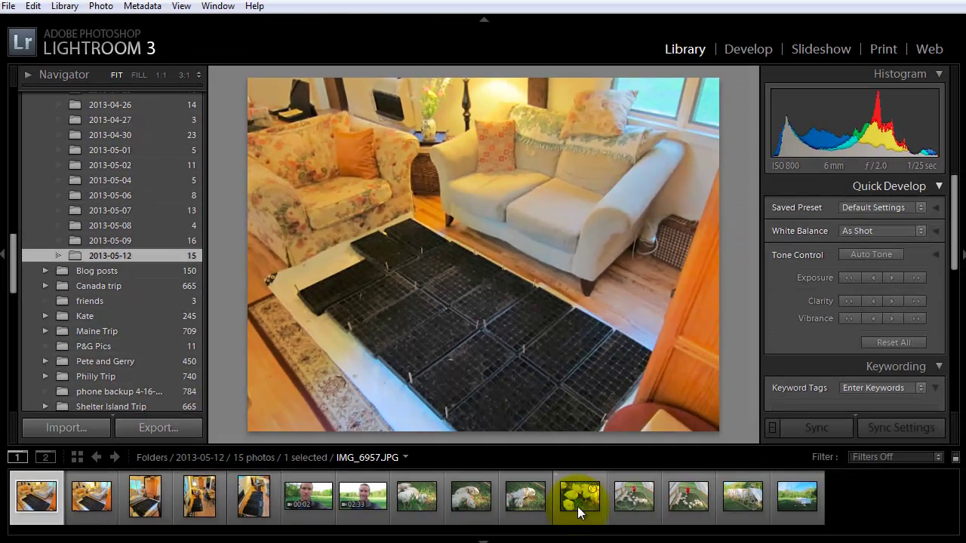
click(578, 506)
click(686, 501)
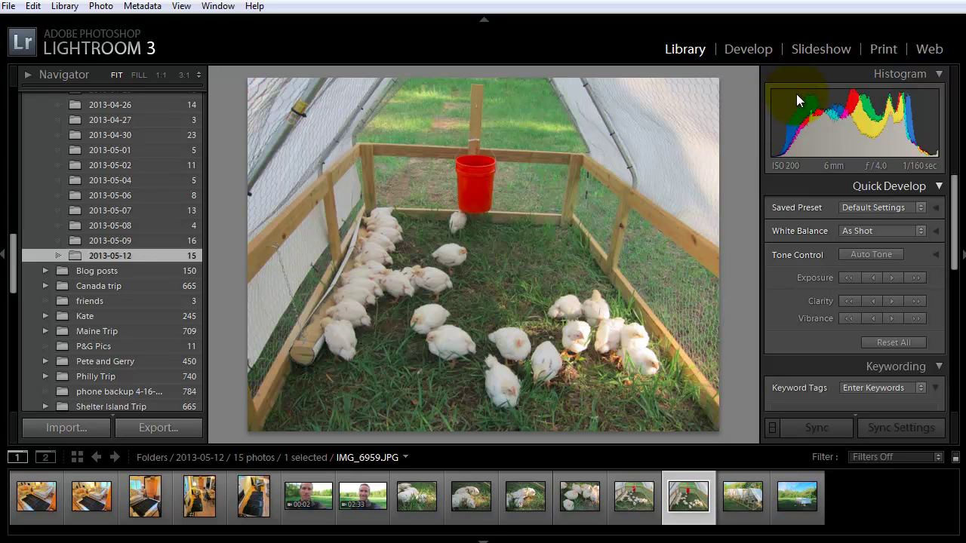
Look at the Develop module, return to the Library module, and look over the dated 2013 folders
click(768, 48)
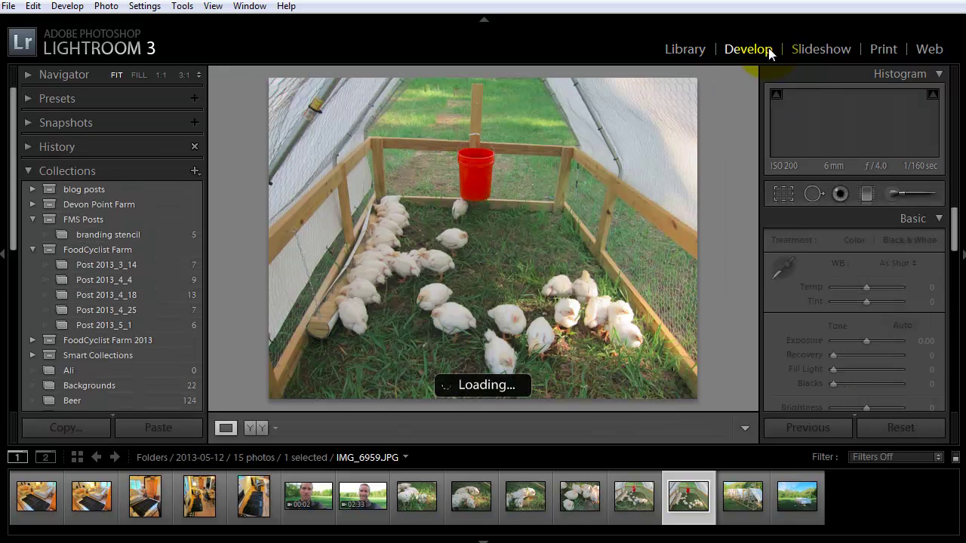
click(676, 53)
scroll(91, 299, up, 10)
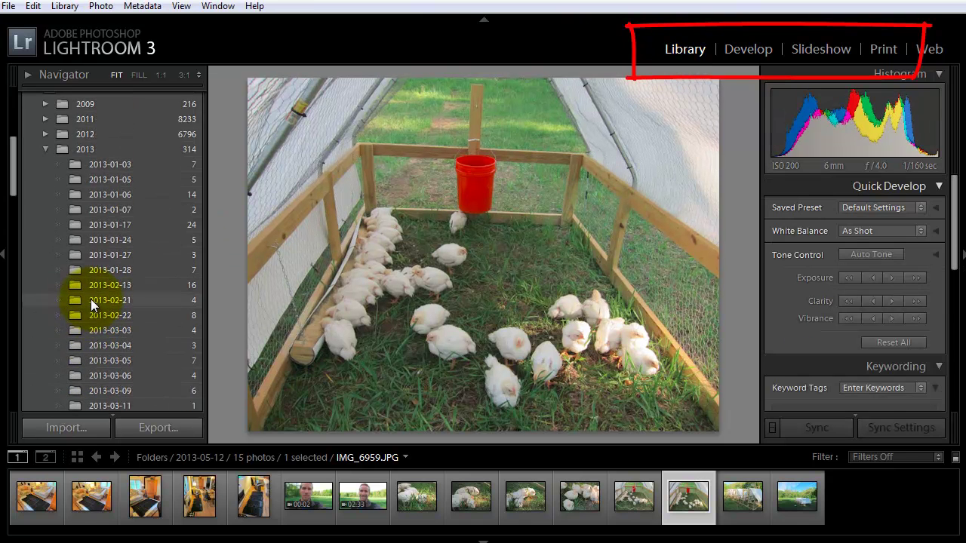
scroll(90, 299, down, 10)
scroll(91, 299, up, 5)
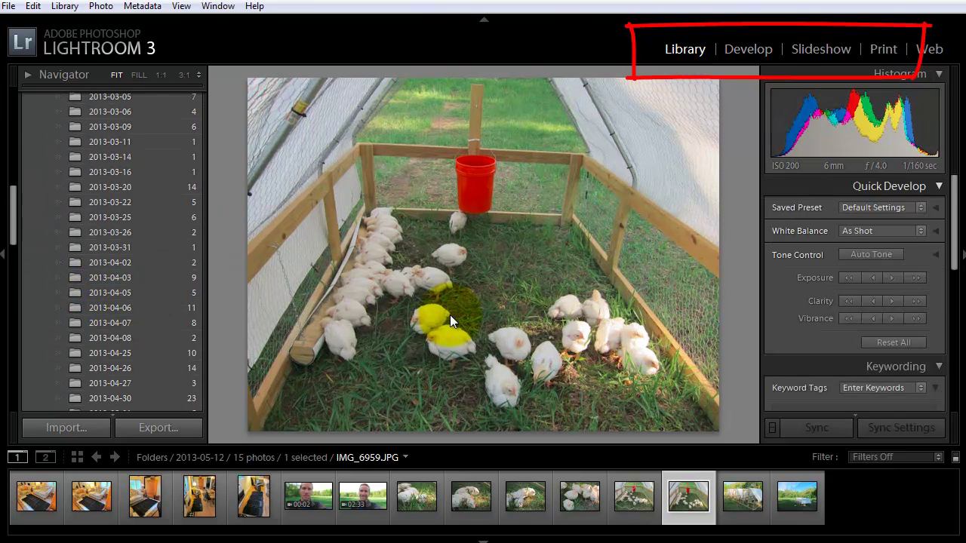
Open the photo in the Develop module and rotate it with Crop Overlay to an angle of -2.59
click(740, 47)
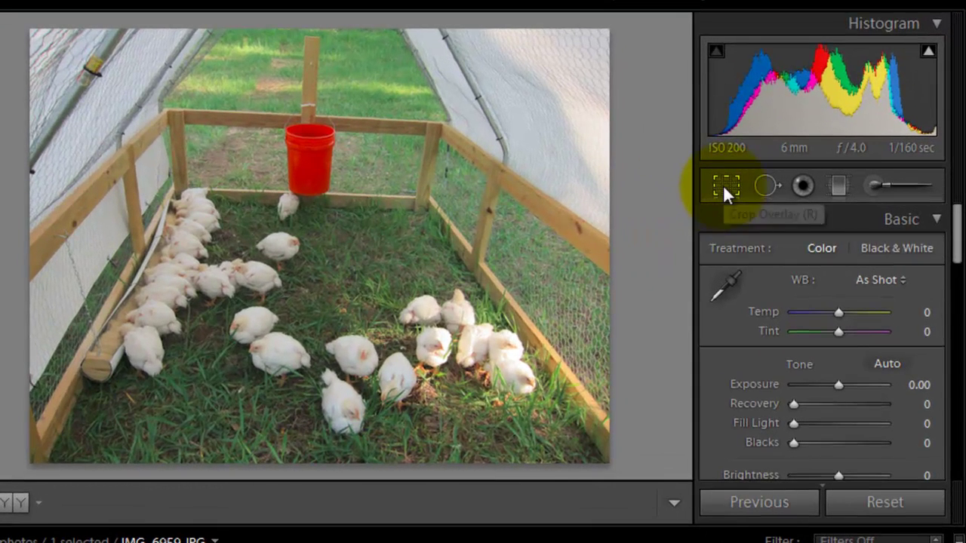
click(724, 186)
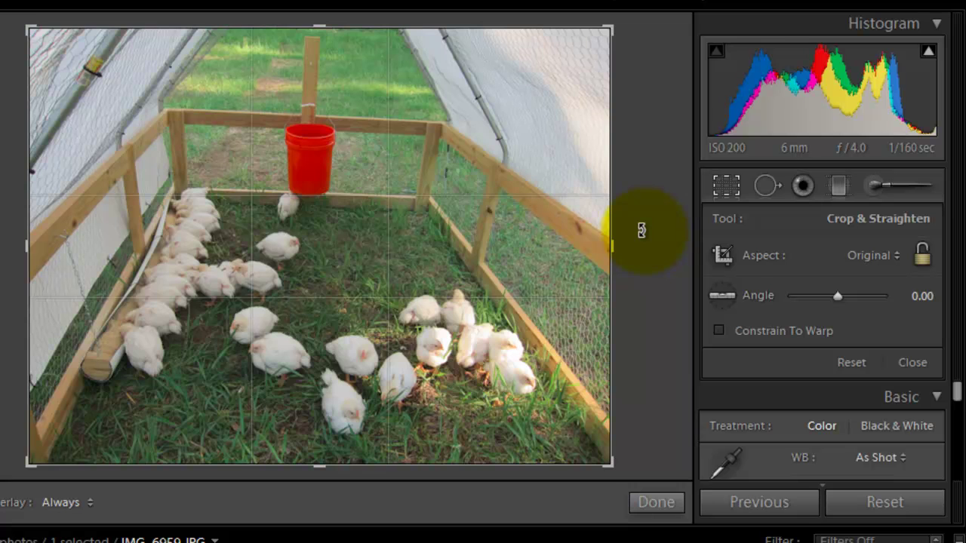
drag(641, 230, 658, 214)
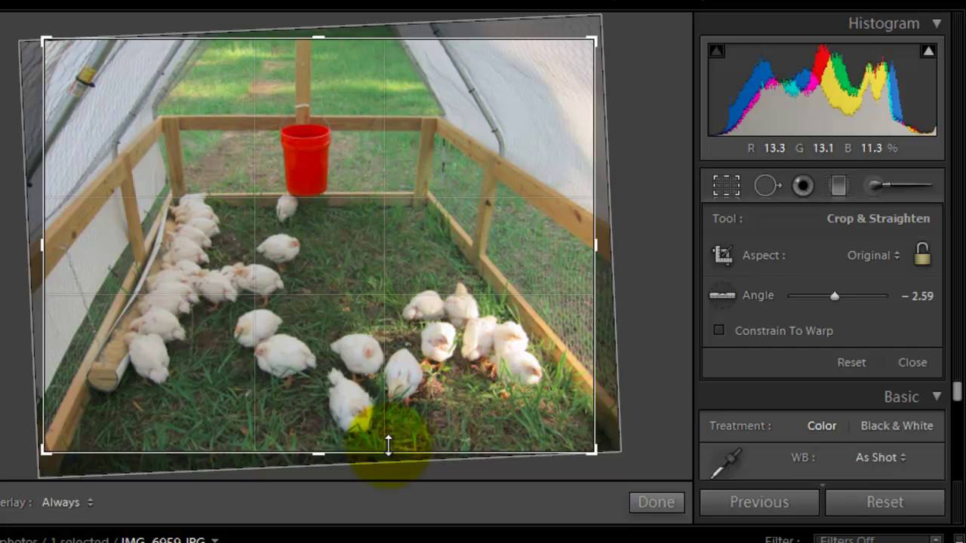
Tighten the crop frame freehand from the lower edge and both sides around the chickens, and apply the crop
drag(352, 448, 358, 431)
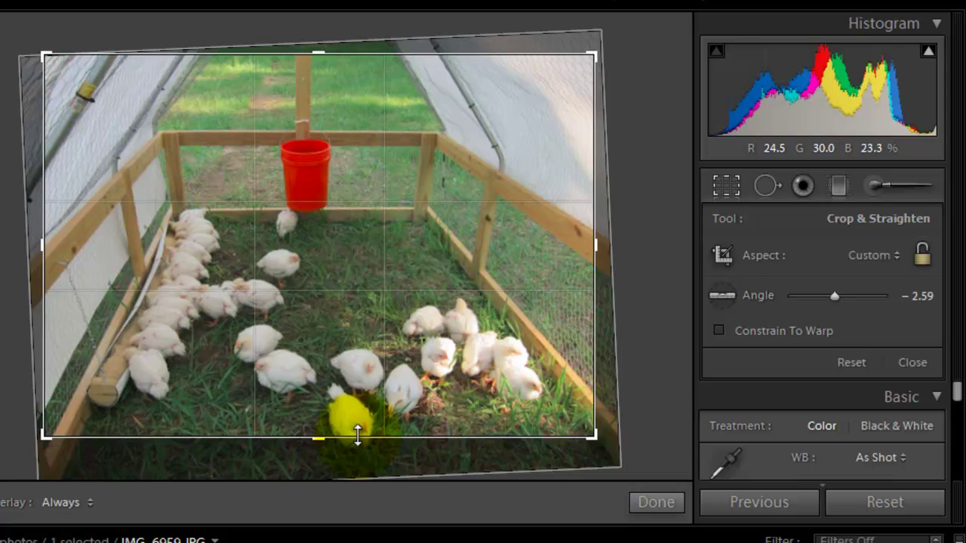
mouse_move(41, 224)
mouse_down()
mouse_move(55, 224)
mouse_move(48, 228)
mouse_up()
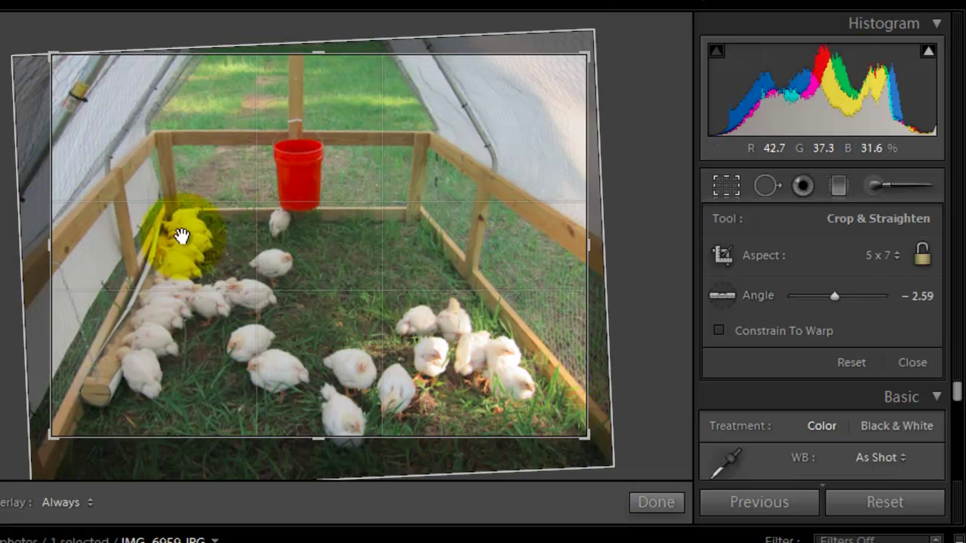
drag(591, 142, 569, 147)
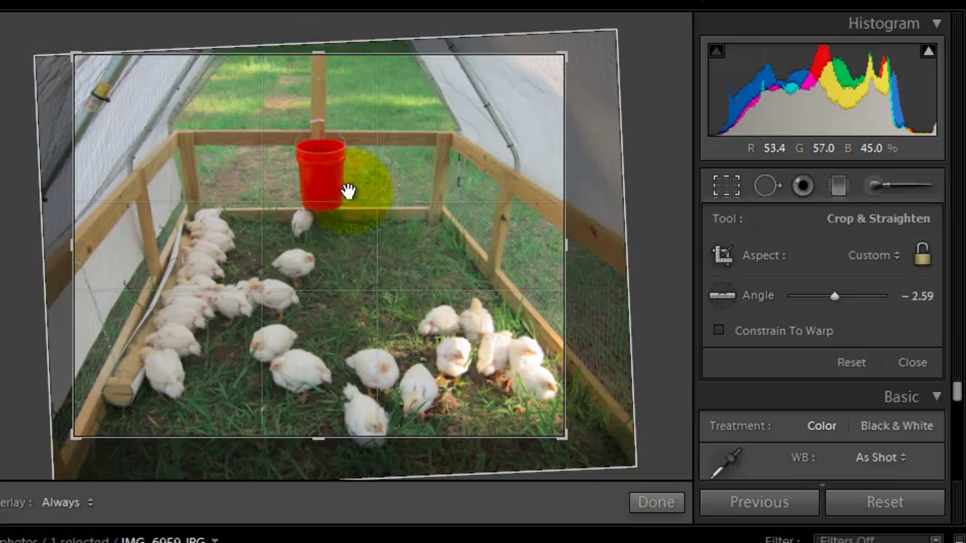
click(656, 504)
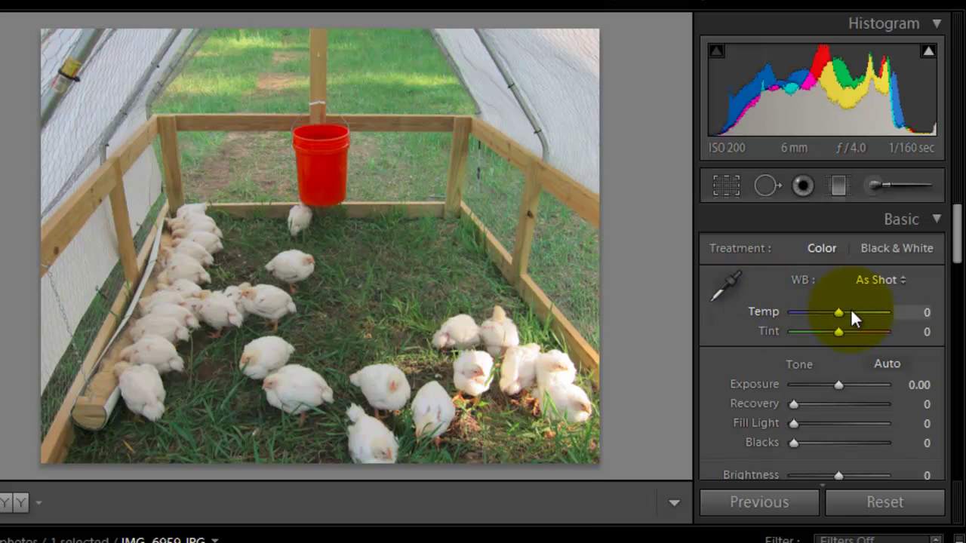
Try a warm white balance temperature of +35 and a cool one of -10, and reset the temperature
drag(956, 232, 956, 210)
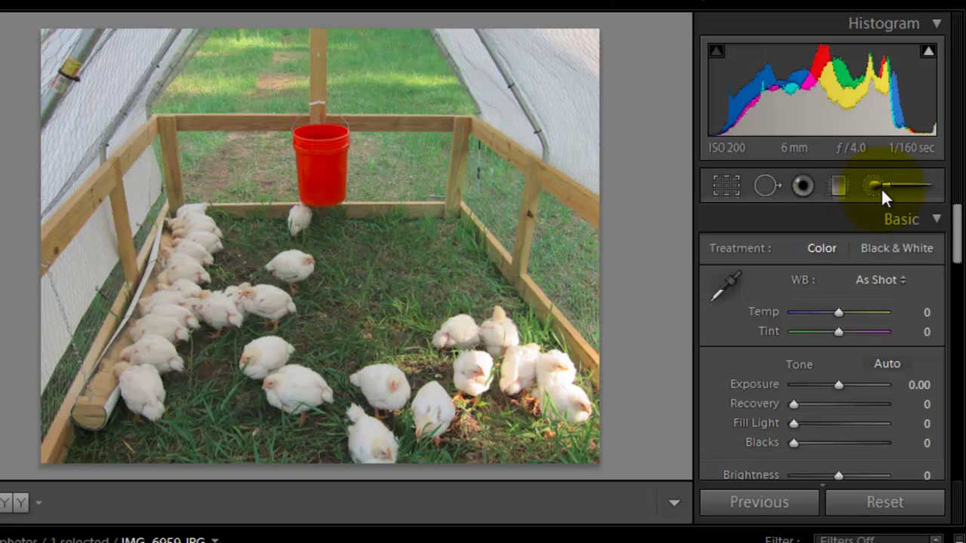
drag(956, 249, 935, 257)
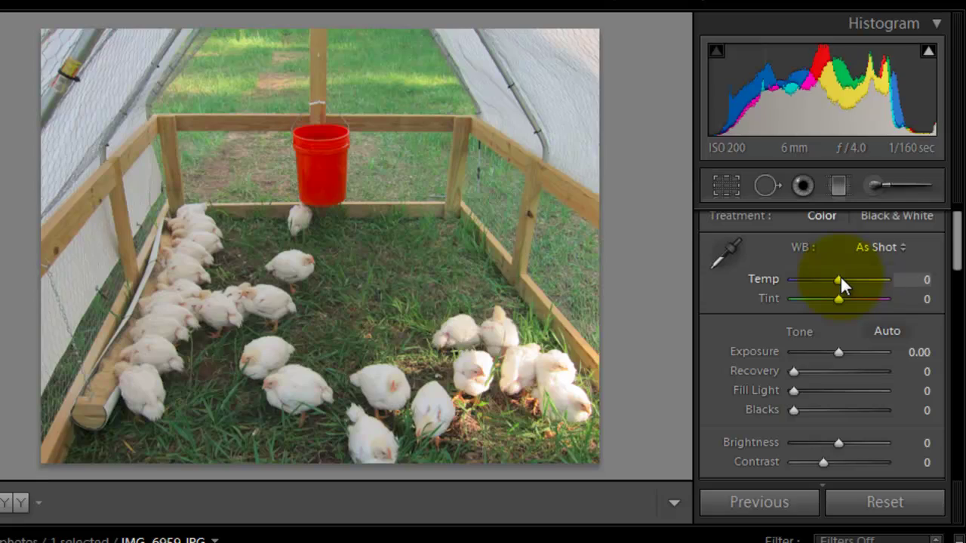
key(Up)
key(Up)
key(Up)
key(Up)
key(Up)
key(Up)
key(Up)
key(Up)
key(Up)
key(Up)
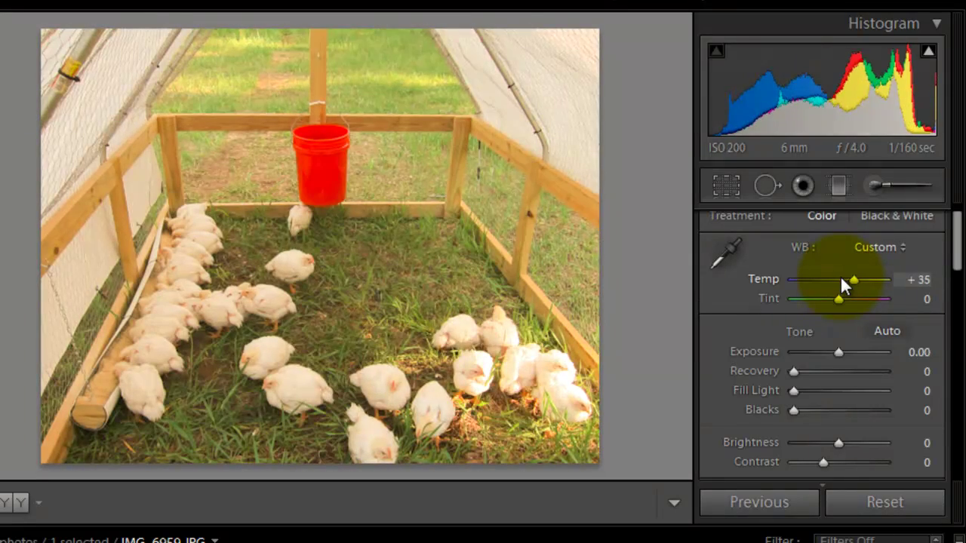
key(Down)
key(Down)
key(Down)
key(Down)
key(Down)
key(Down)
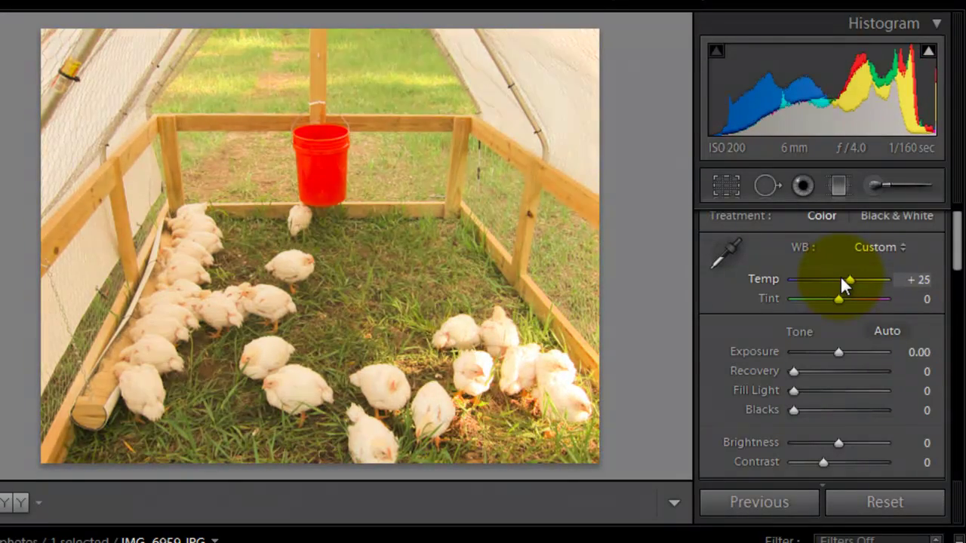
key(Down)
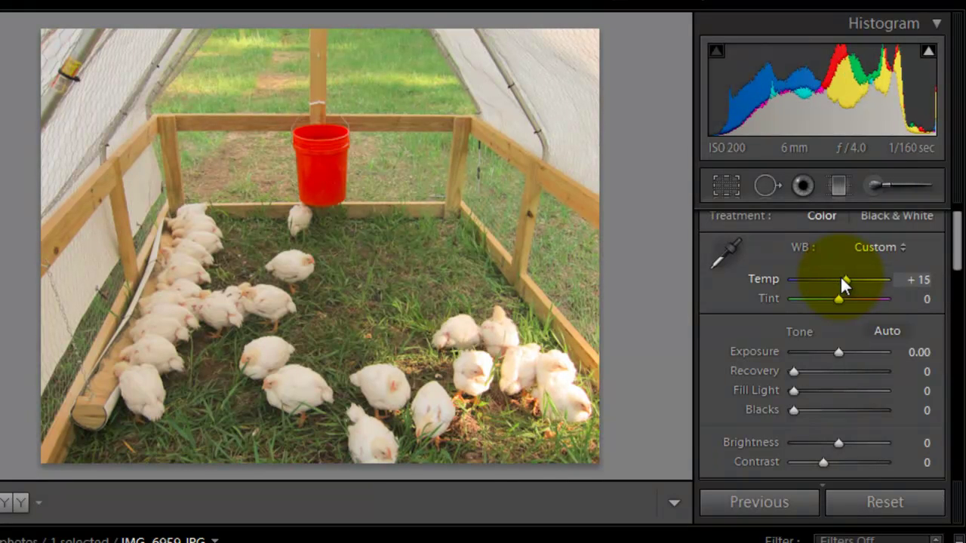
key(Down)
key(Down)
key(Down)
key(Down)
key(Down)
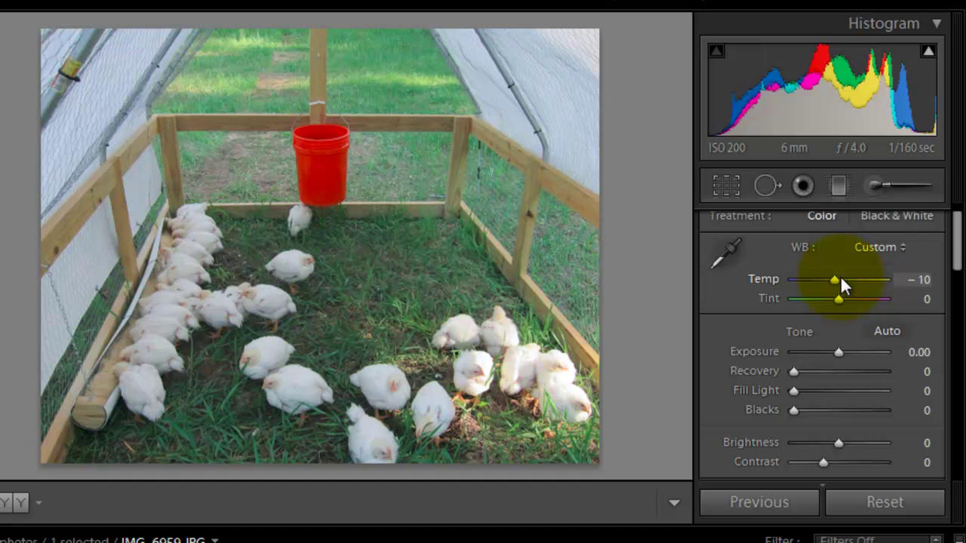
double_click(755, 280)
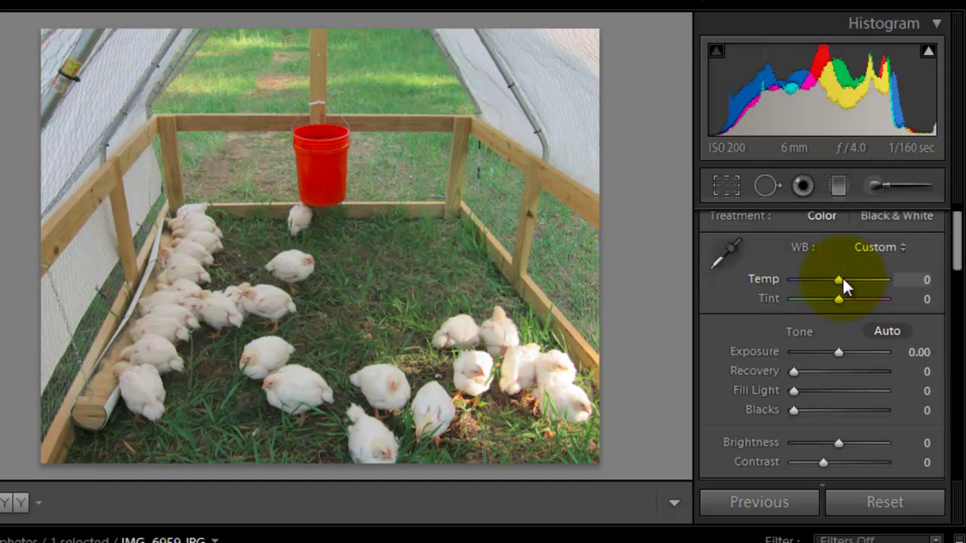
Set the photo's white balance temperature to +15
key(Up)
key(Up)
key(Up)
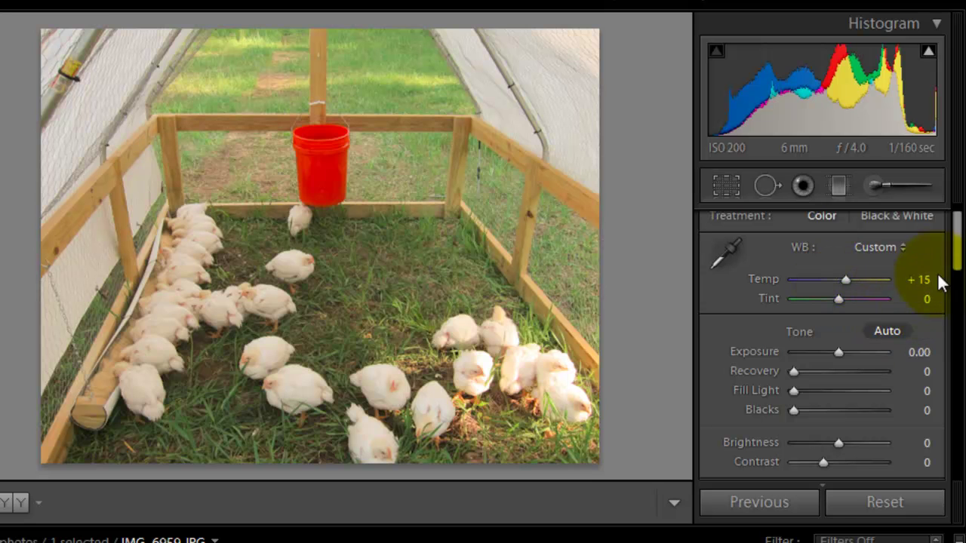
Try a tone curve with the darks lowered to about -36 and the lights raised
mouse_move(960, 245)
mouse_down()
mouse_move(960, 343)
mouse_move(958, 305)
mouse_move(955, 314)
mouse_up()
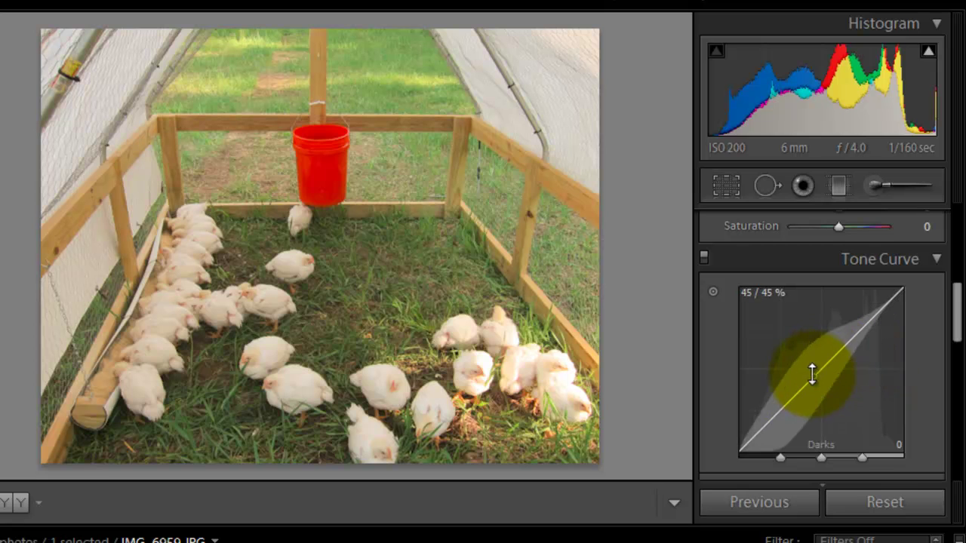
drag(805, 390, 797, 409)
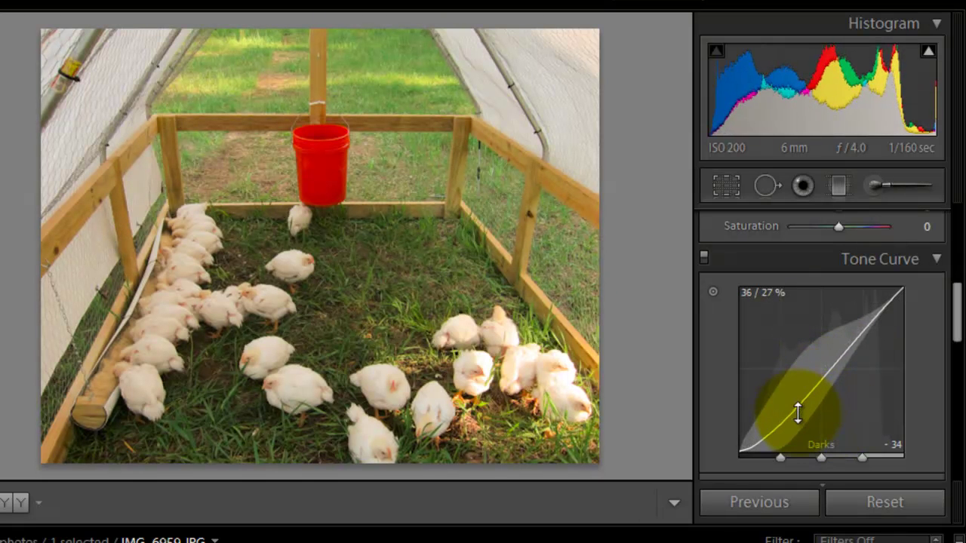
drag(854, 348, 852, 328)
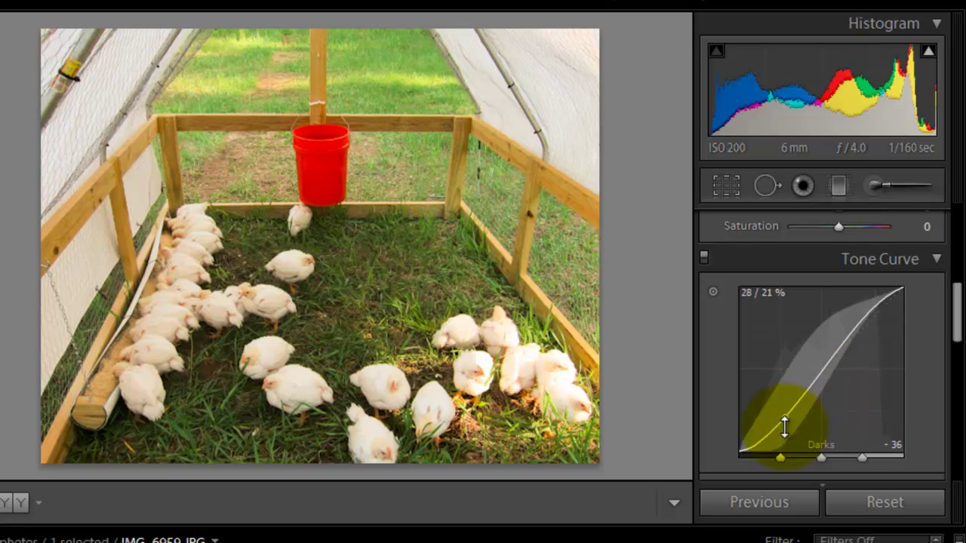
drag(866, 319, 863, 326)
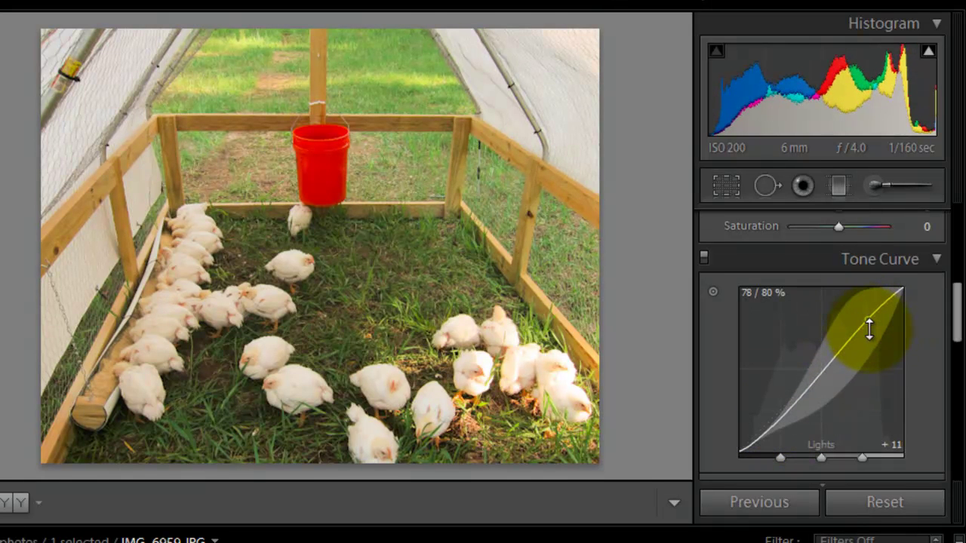
Undo all the tone curve changes made to the darks and lights
key(ctrl+z)
key(ctrl+z)
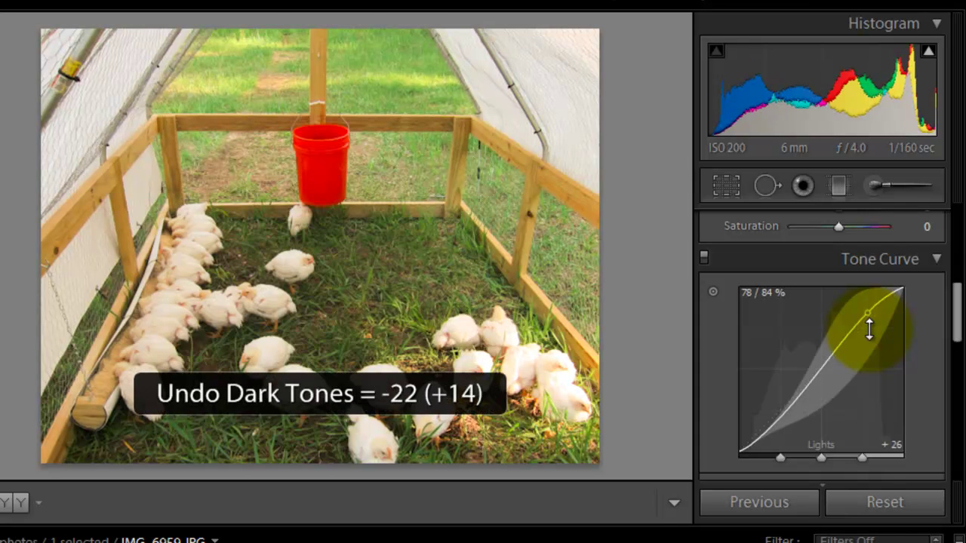
key(ctrl+z)
key(ctrl+z)
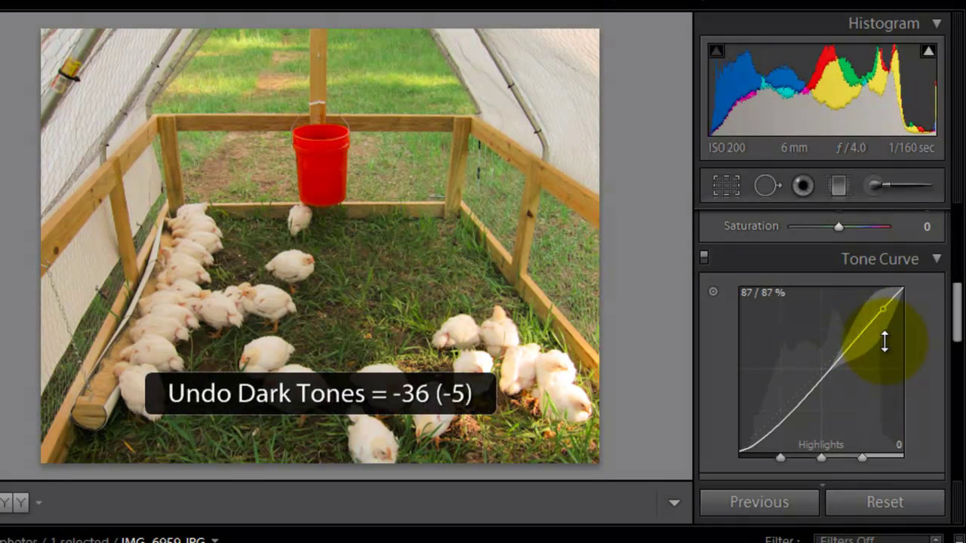
key(ctrl+z)
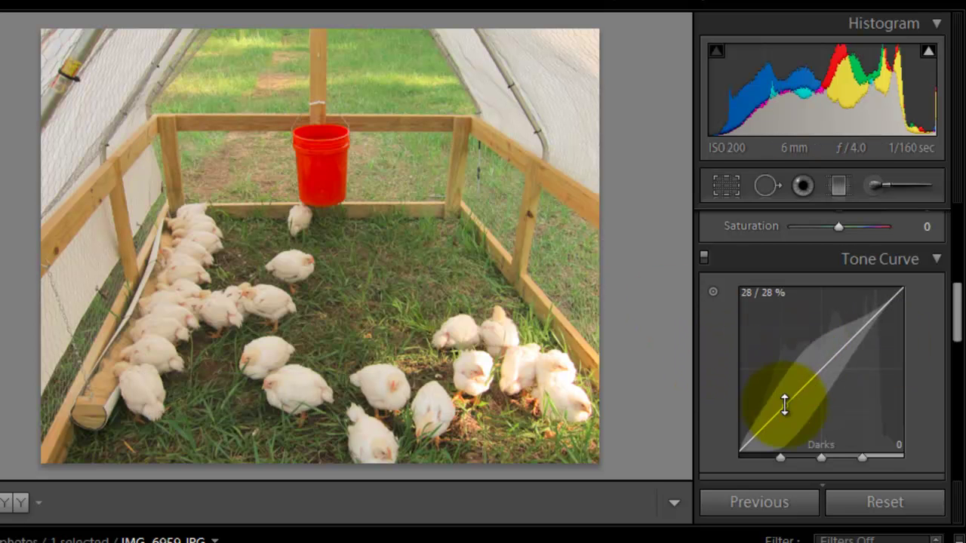
Shape the tone curve into a gentle S by lowering the darks and raising the lights
drag(797, 405, 812, 432)
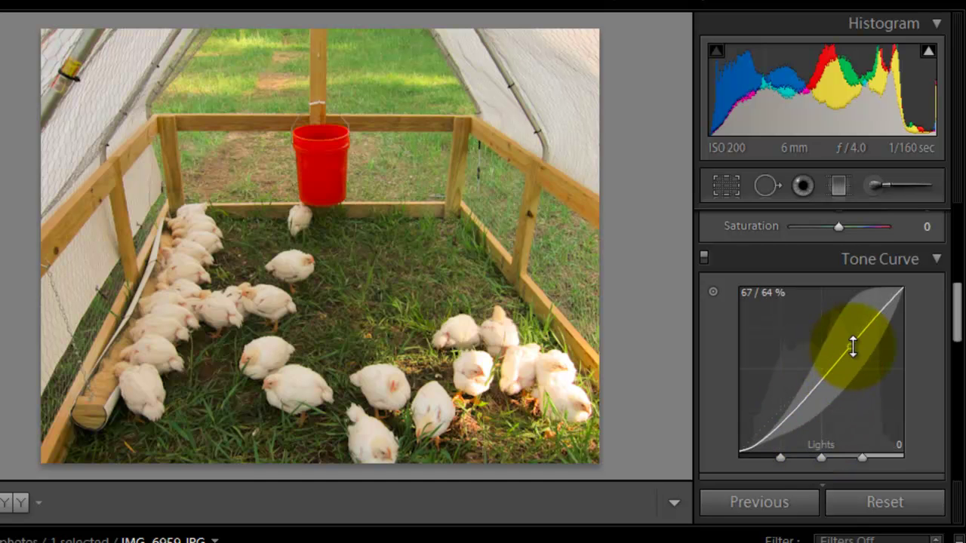
mouse_move(853, 336)
mouse_down()
mouse_move(835, 324)
mouse_move(857, 328)
mouse_up()
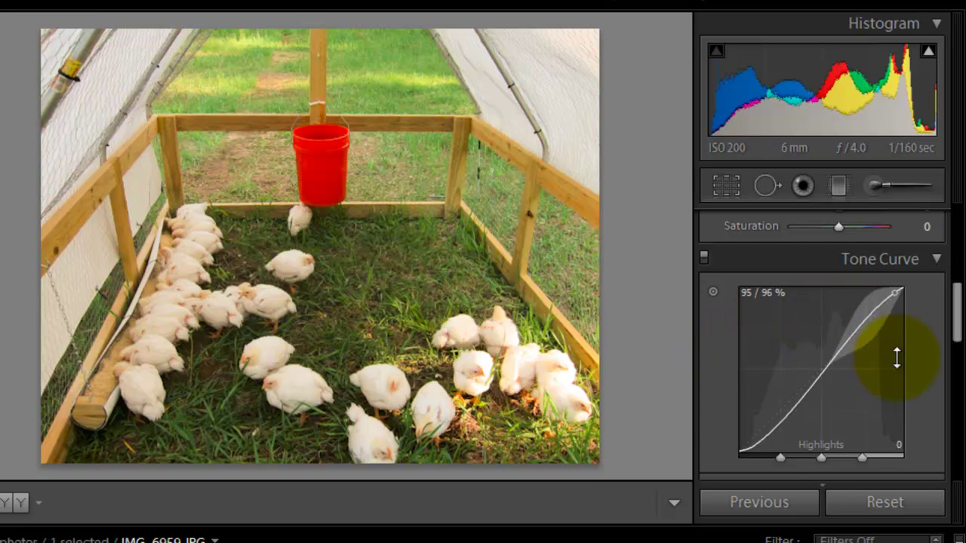
Set the photo's Recovery to 100 in the basic tone adjustments
scroll(896, 359, up, 5)
scroll(896, 356, up, 2)
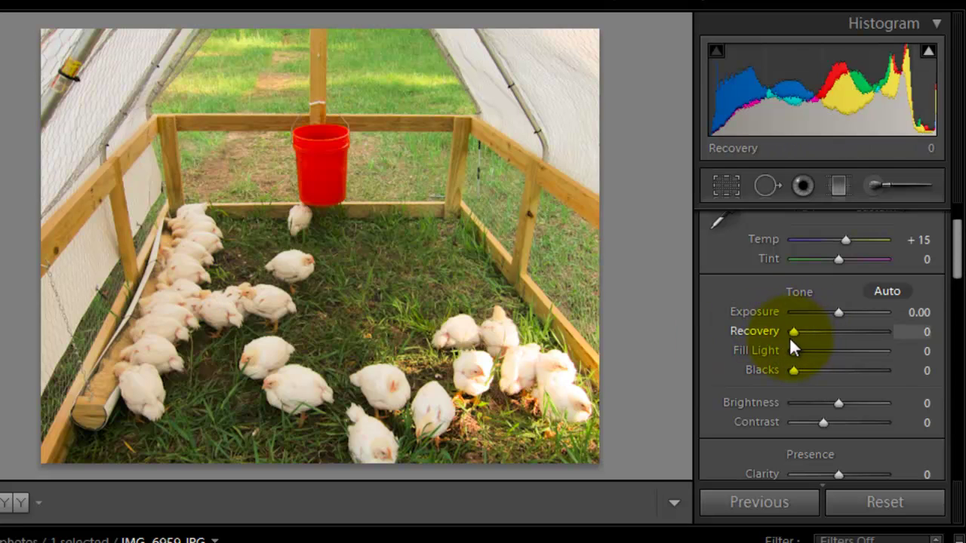
drag(791, 333, 818, 330)
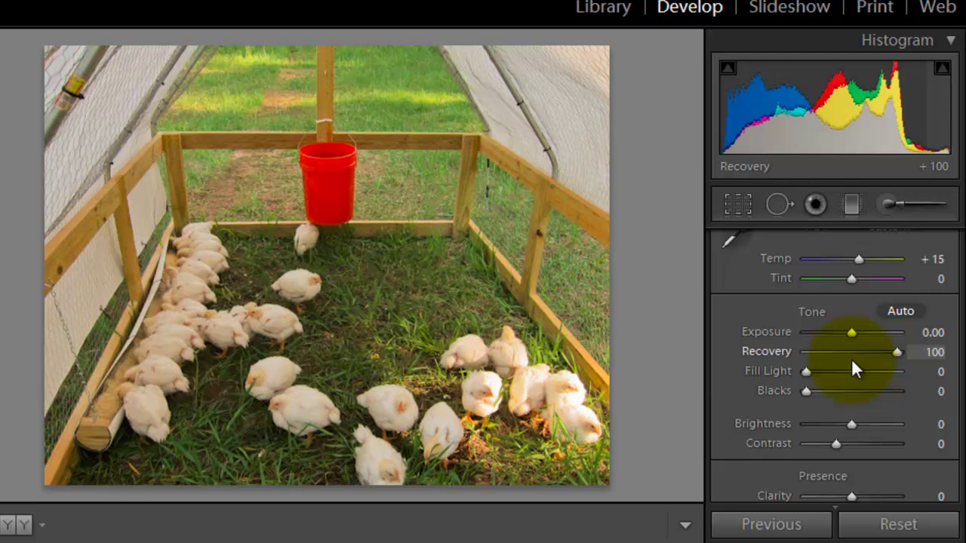
Refine the straightening of the cropped photo by rotating it to an angle of -2.84 and apply the crop
click(737, 204)
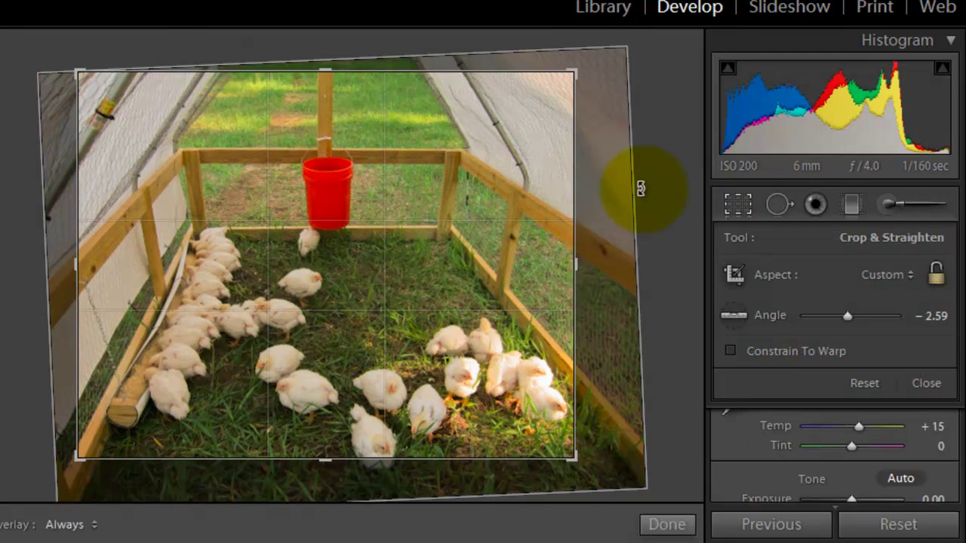
mouse_move(645, 184)
mouse_down()
mouse_move(645, 193)
mouse_move(653, 179)
mouse_up()
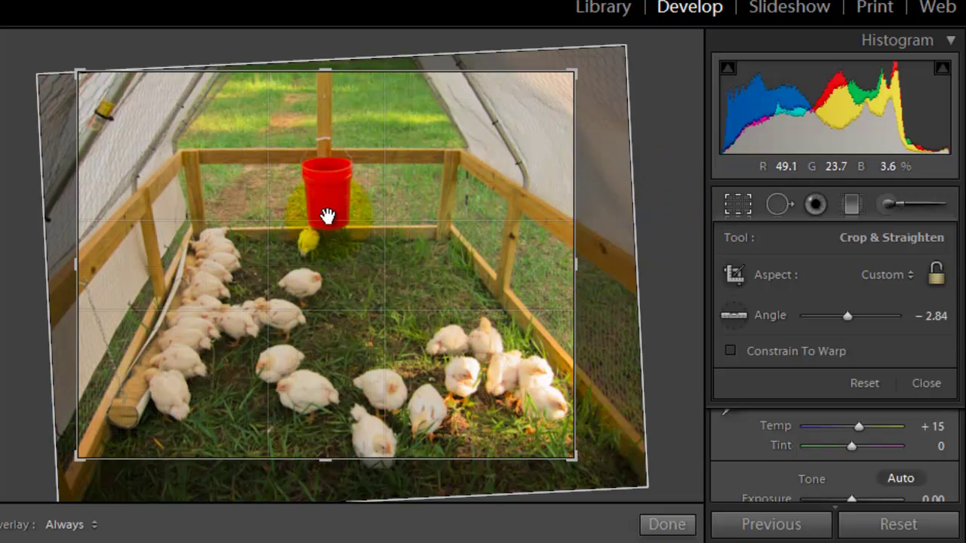
click(660, 524)
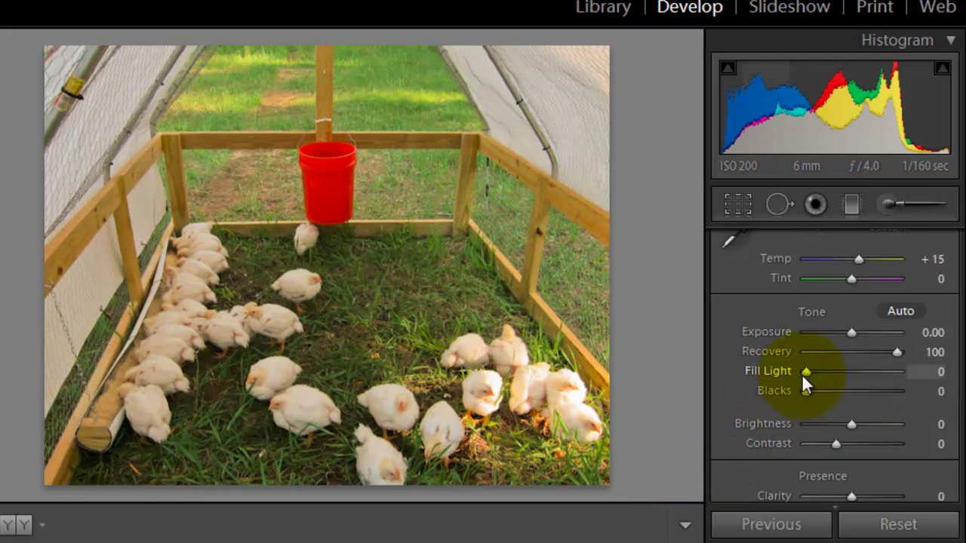
Darken the photo's edges with a Highlight Priority post-crop vignette at Amount -22
scroll(807, 371, down, 10)
scroll(808, 381, down, 4)
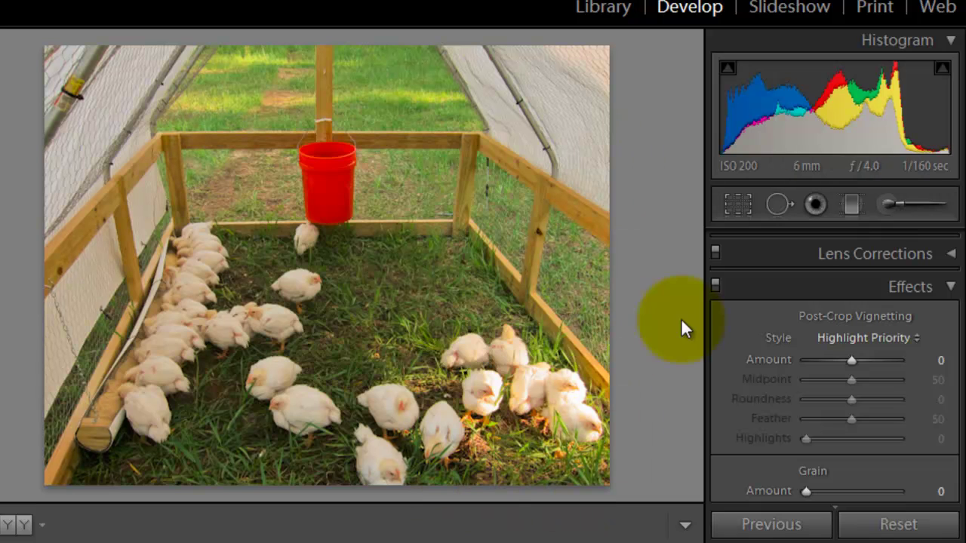
scroll(884, 412, down, 1)
scroll(880, 409, up, 1)
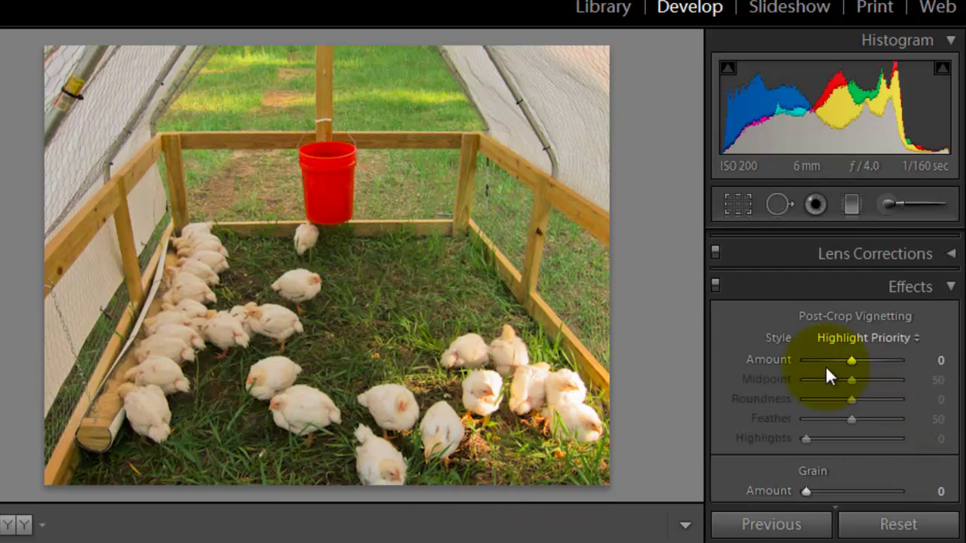
mouse_move(854, 359)
mouse_down()
mouse_move(912, 362)
mouse_move(781, 357)
mouse_move(851, 361)
mouse_up()
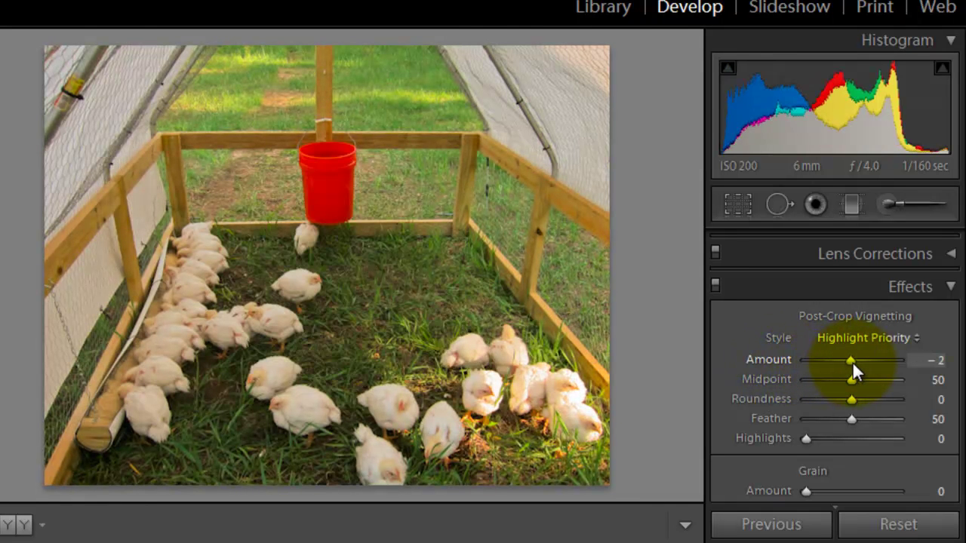
key(Down)
key(Down)
key(Down)
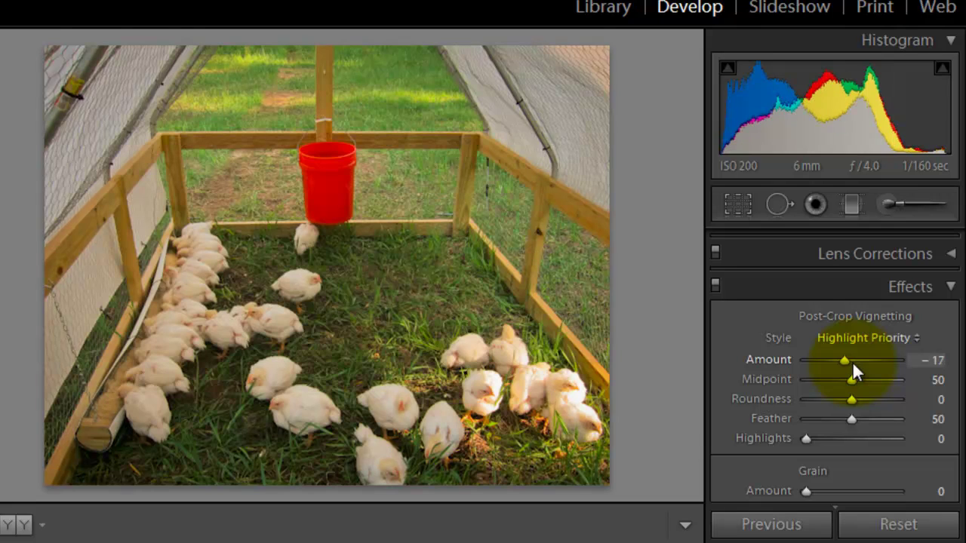
key(Down)
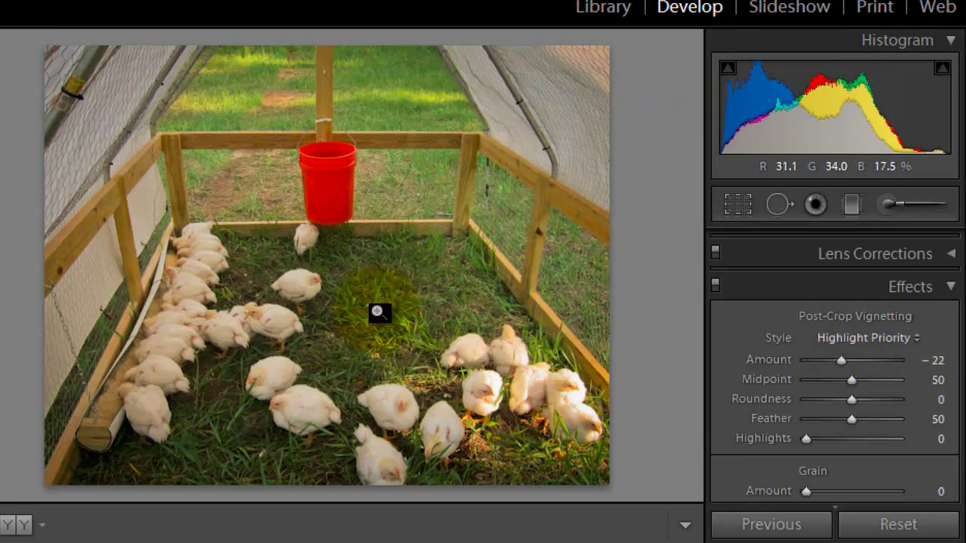
Set the photo's Fill Light to 15 in the basic tone adjustments
scroll(822, 407, up, 10)
scroll(822, 407, up, 5)
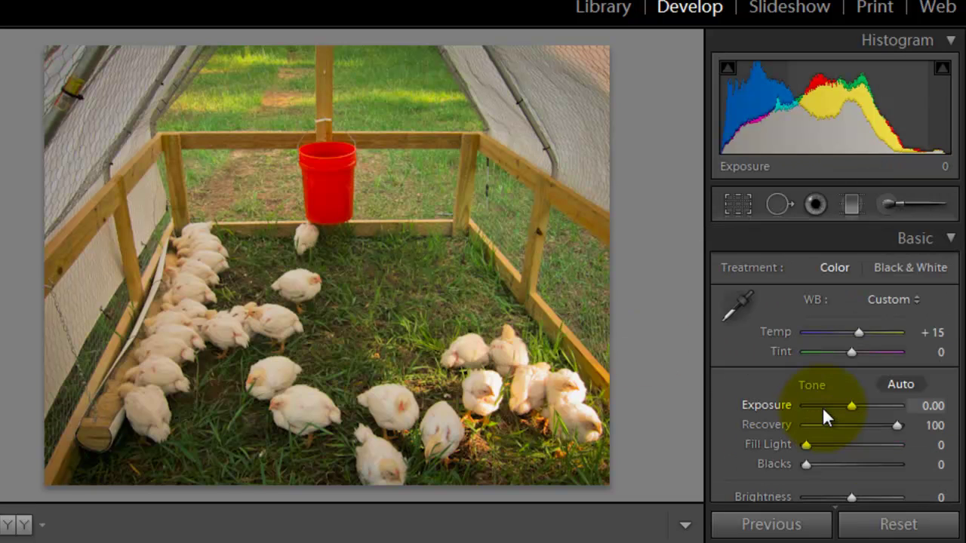
scroll(822, 406, down, 2)
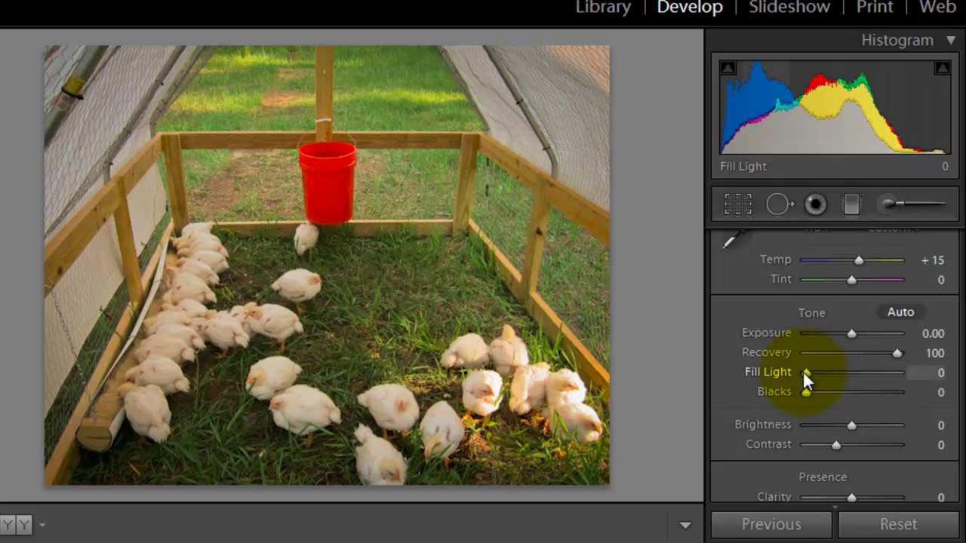
key(Up)
key(Up)
key(Up)
key(Up)
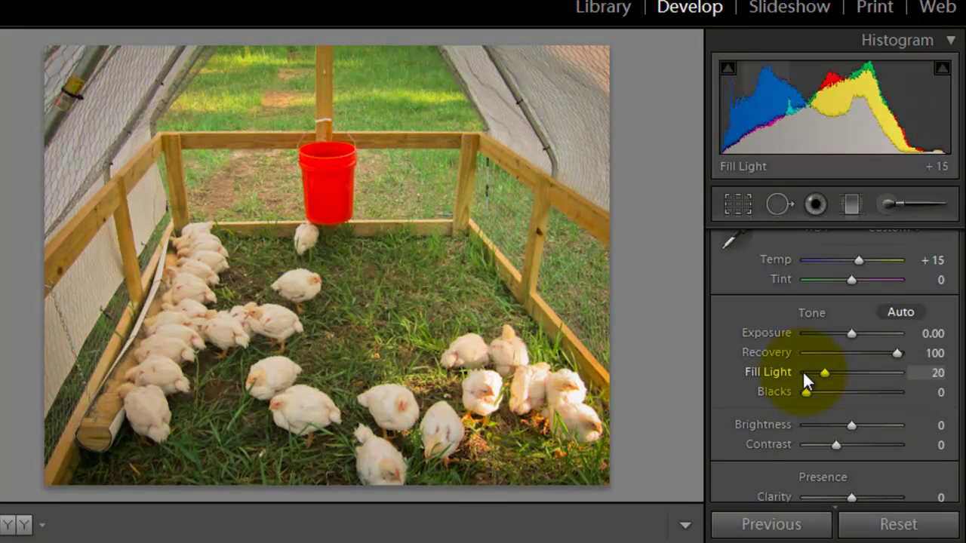
key(Down)
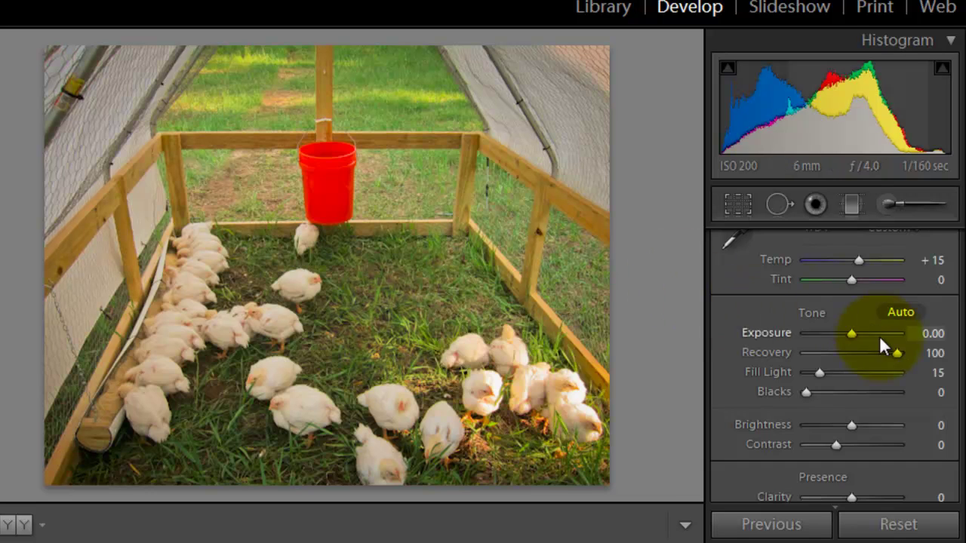
Strengthen the post-crop vignette by setting its Amount to -27
scroll(881, 343, down, 5)
scroll(879, 342, down, 3)
scroll(841, 347, down, 5)
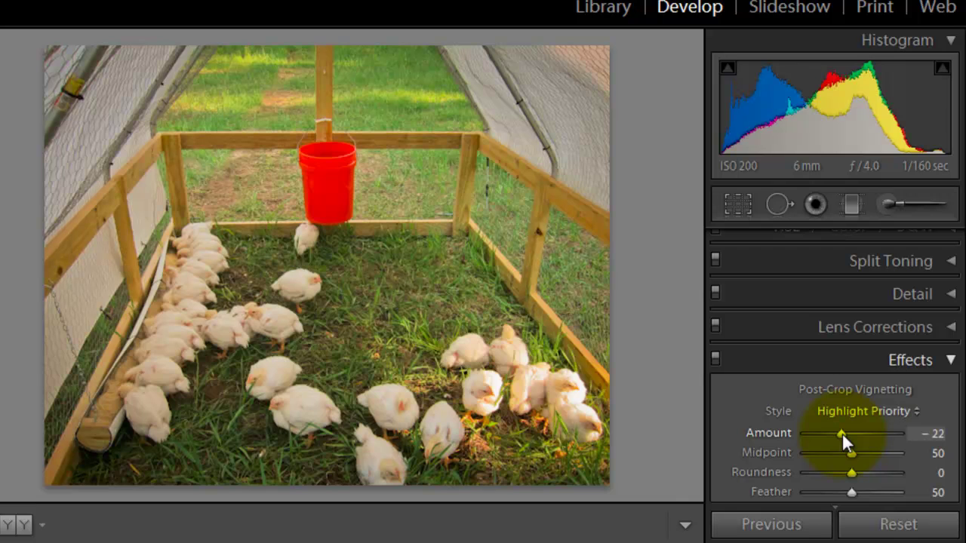
drag(843, 441, 840, 442)
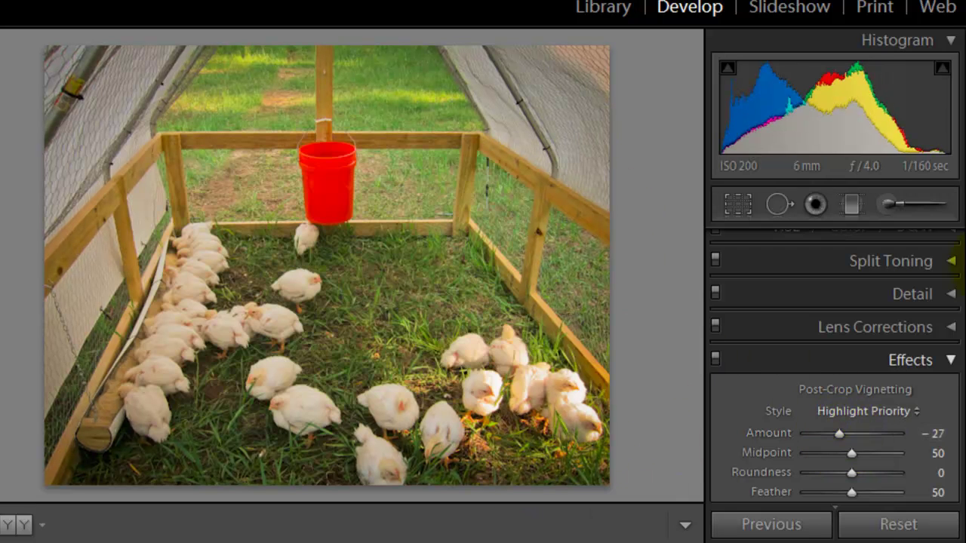
Try a black-and-white look with Saturation at -100 and Contrast at +100, and reset both to their defaults
scroll(931, 332, up, 10)
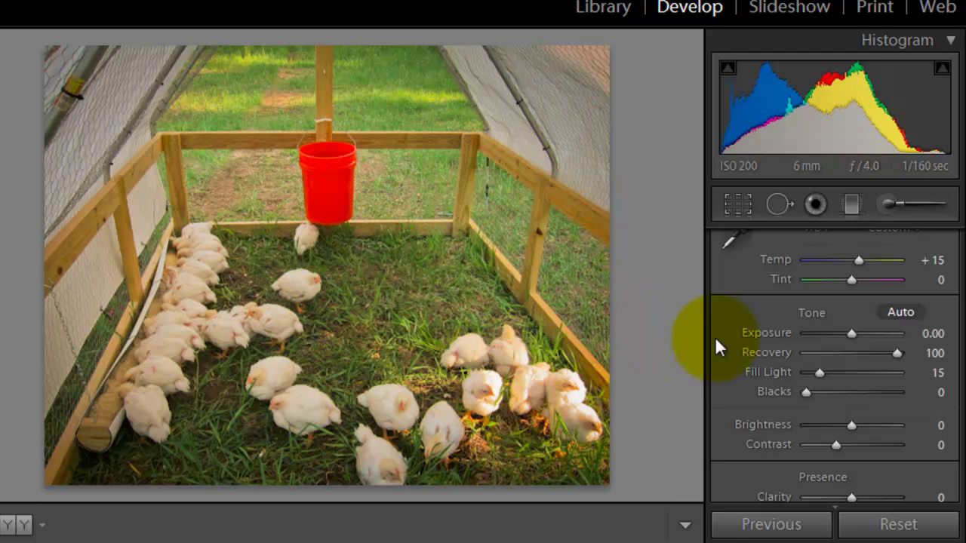
scroll(736, 339, down, 5)
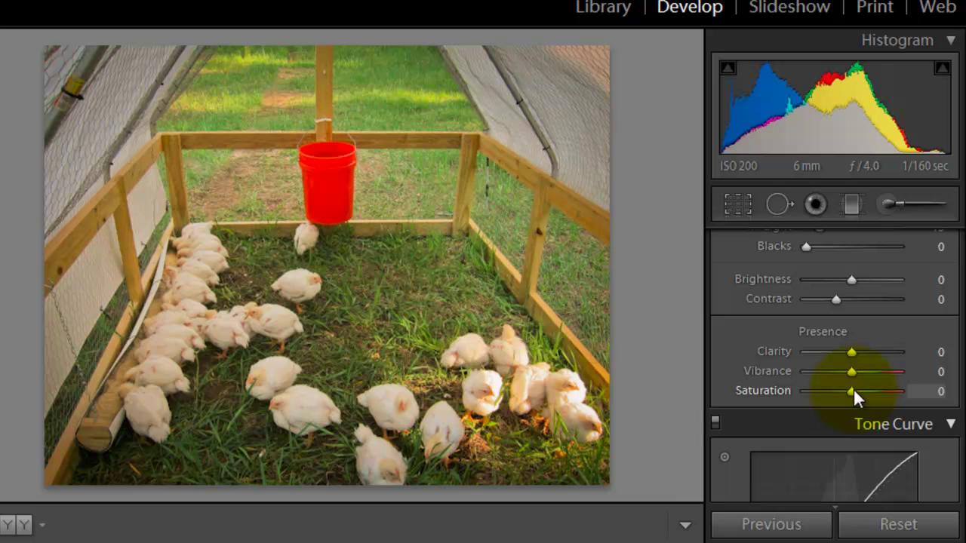
drag(851, 390, 756, 396)
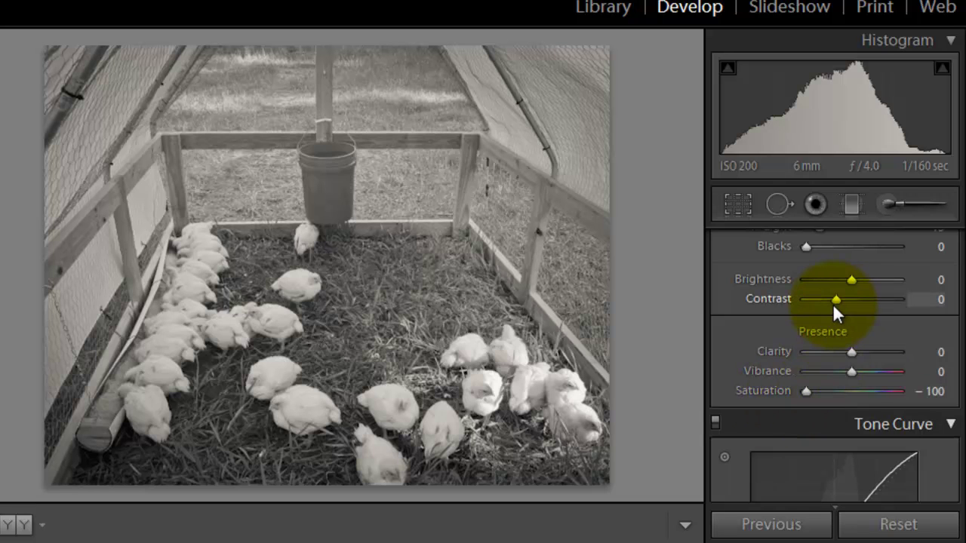
drag(835, 298, 905, 308)
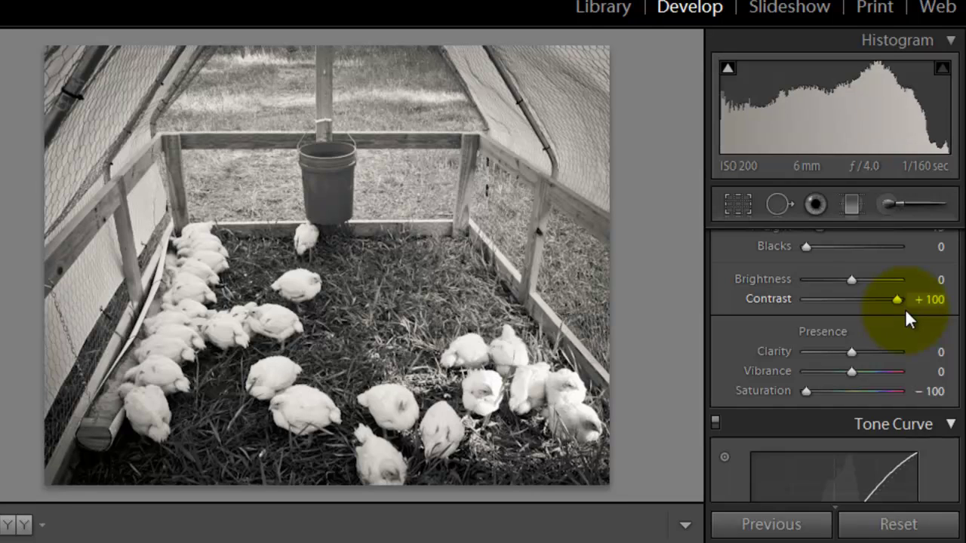
double_click(778, 299)
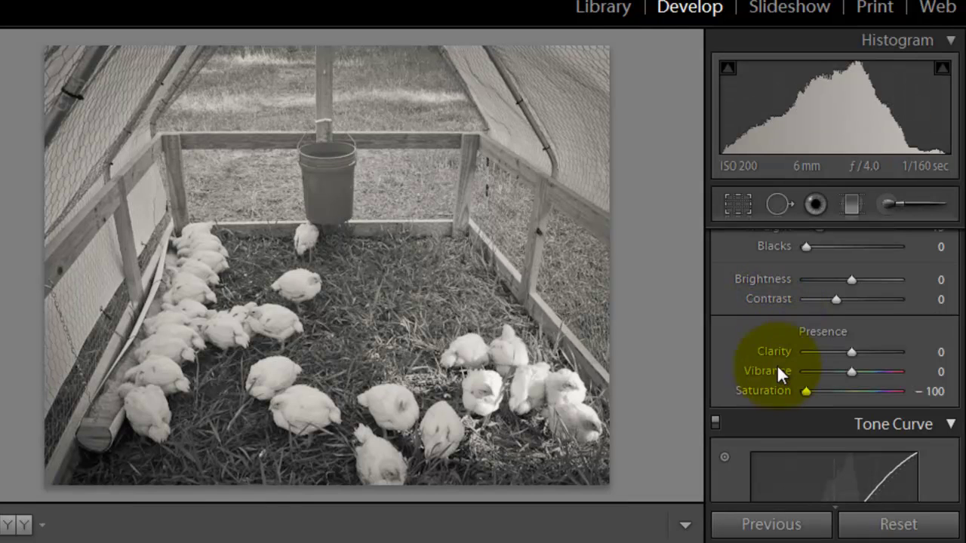
double_click(774, 390)
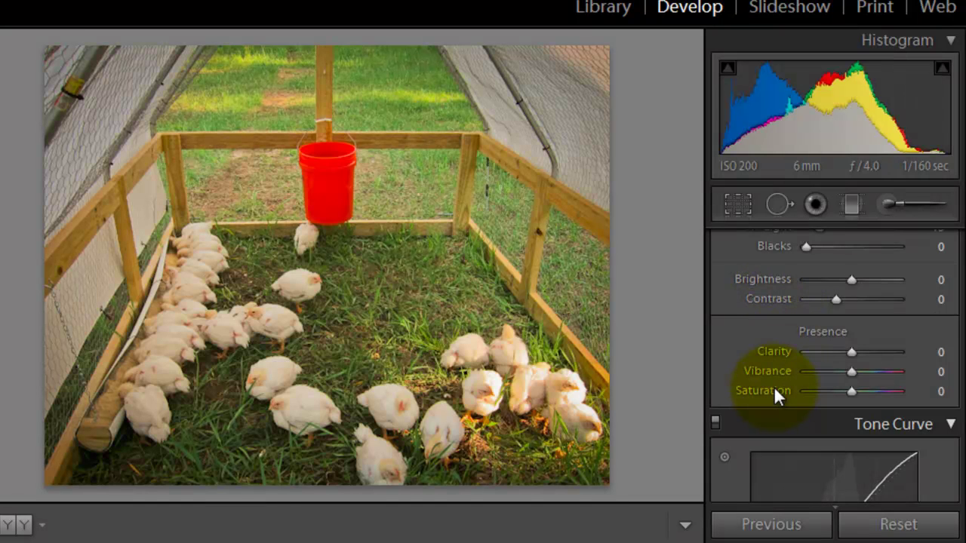
Try out the Saturation adjustment and return it to 0
scroll(773, 386, up, 3)
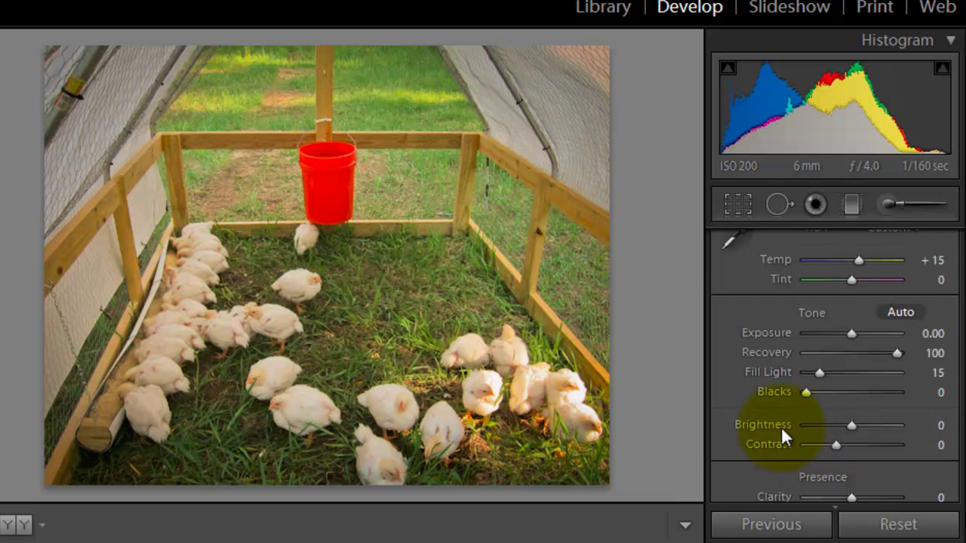
scroll(781, 426, down, 3)
scroll(781, 421, up, 2)
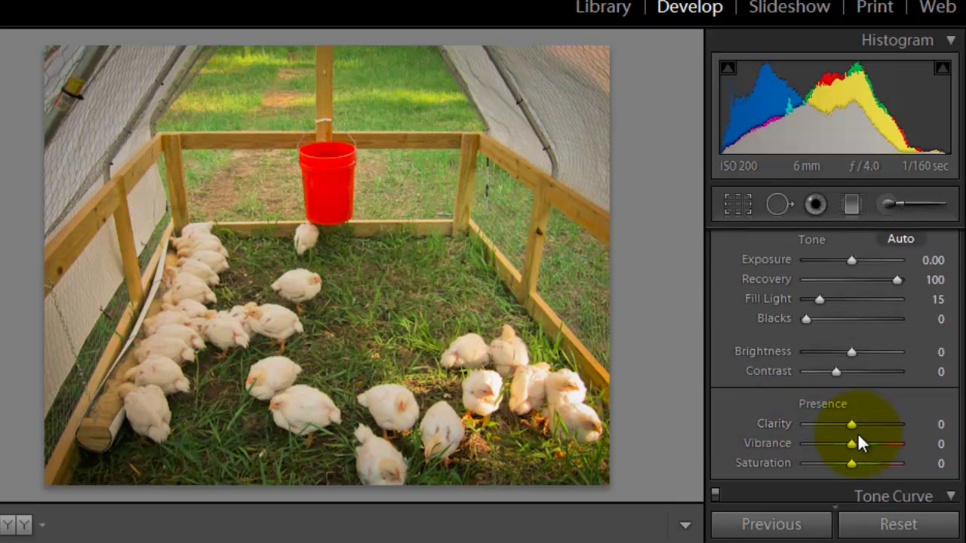
mouse_move(851, 463)
mouse_down()
mouse_move(862, 462)
mouse_move(851, 464)
mouse_up()
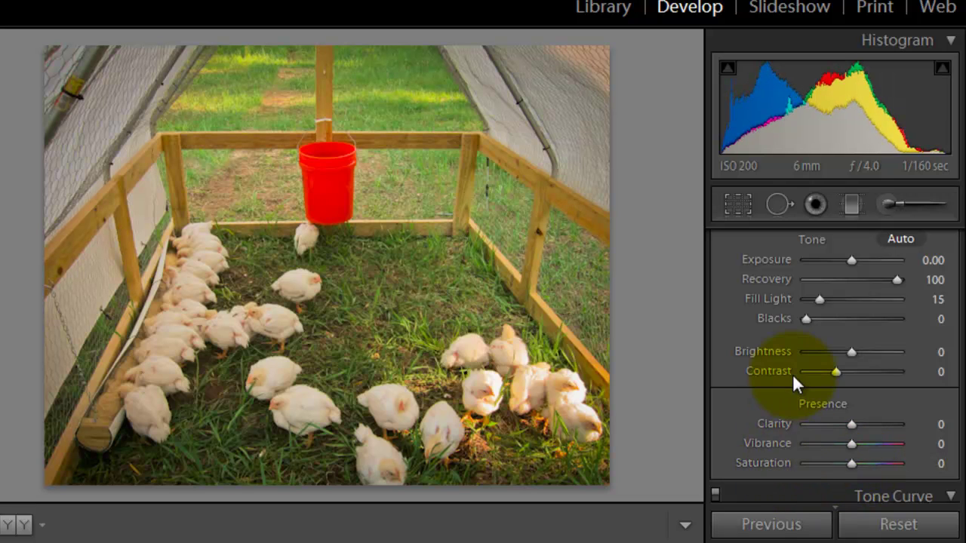
Review the photo's white balance, tone, presence, tone curve and post-crop vignette settings
scroll(792, 373, up, 2)
scroll(792, 373, up, 2)
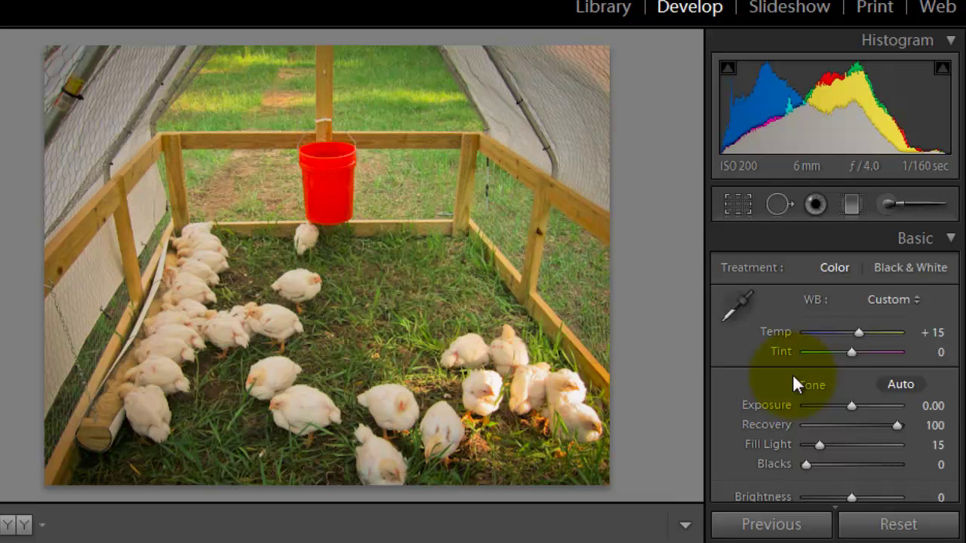
scroll(792, 373, down, 4)
scroll(792, 373, down, 2)
scroll(792, 373, down, 4)
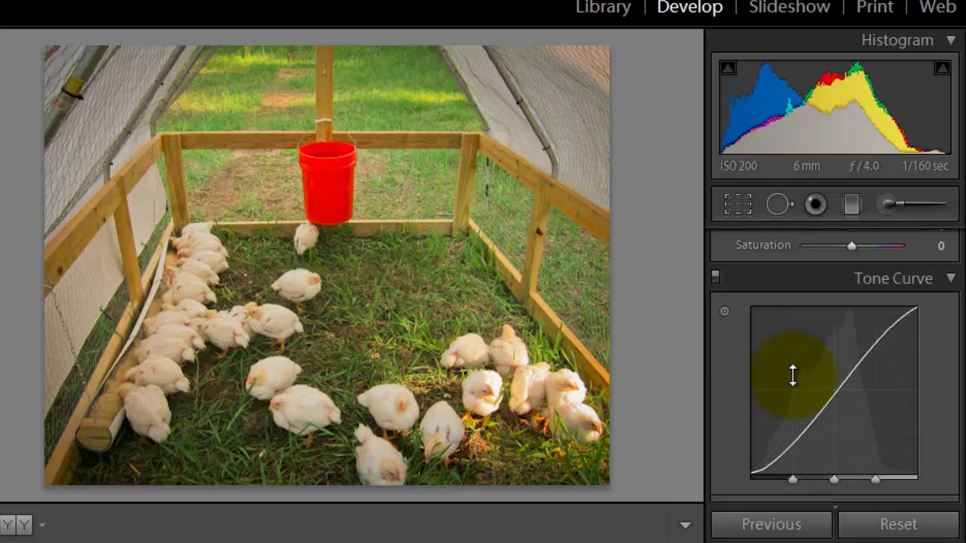
scroll(792, 374, down, 2)
scroll(792, 374, up, 2)
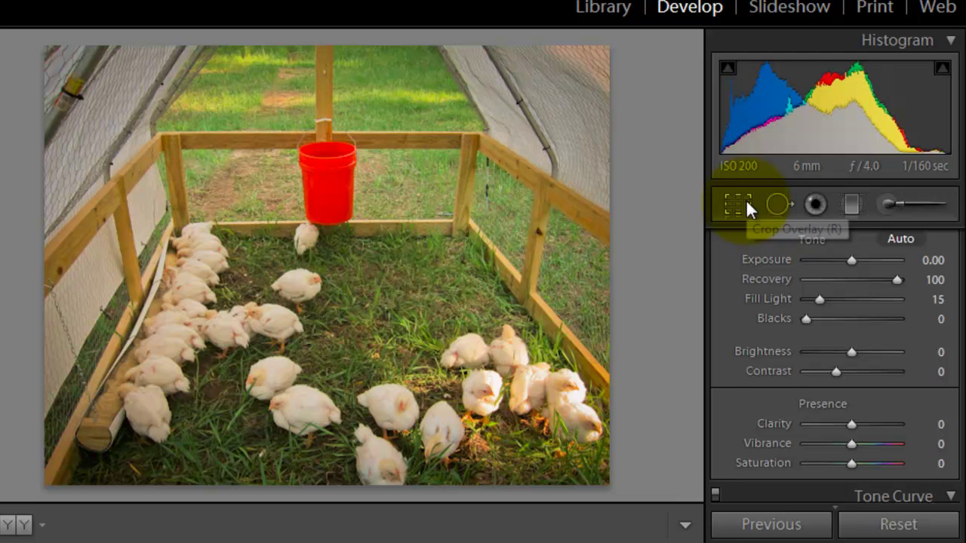
scroll(813, 384, up, 3)
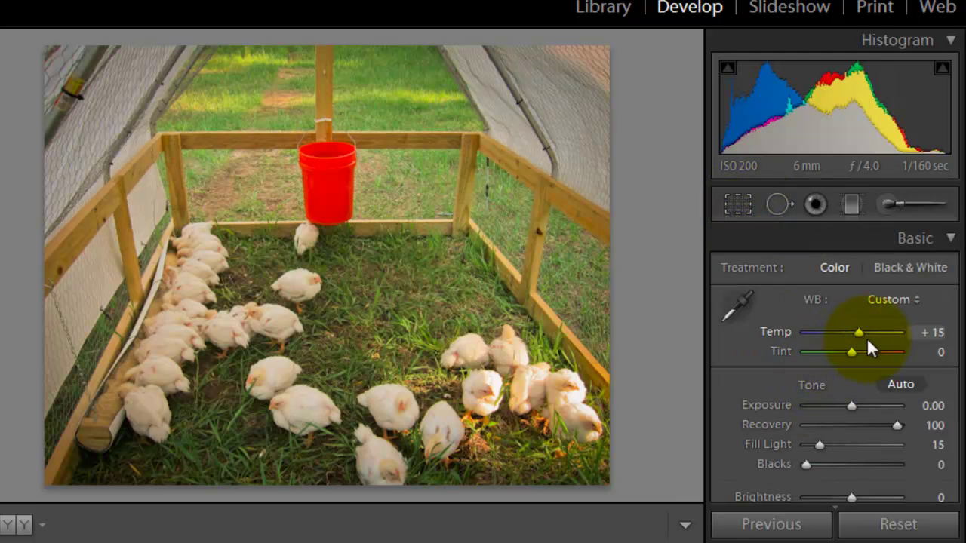
scroll(856, 344, down, 5)
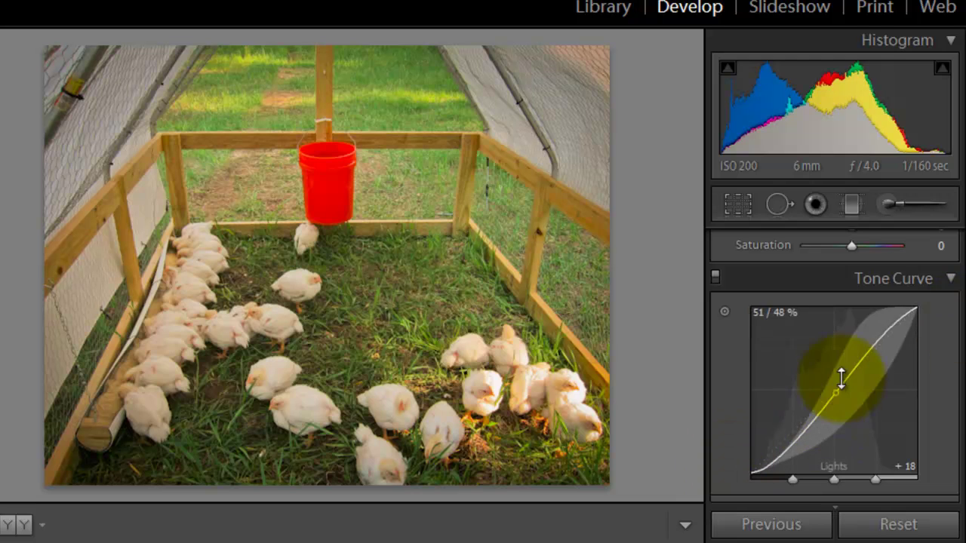
scroll(799, 344, down, 10)
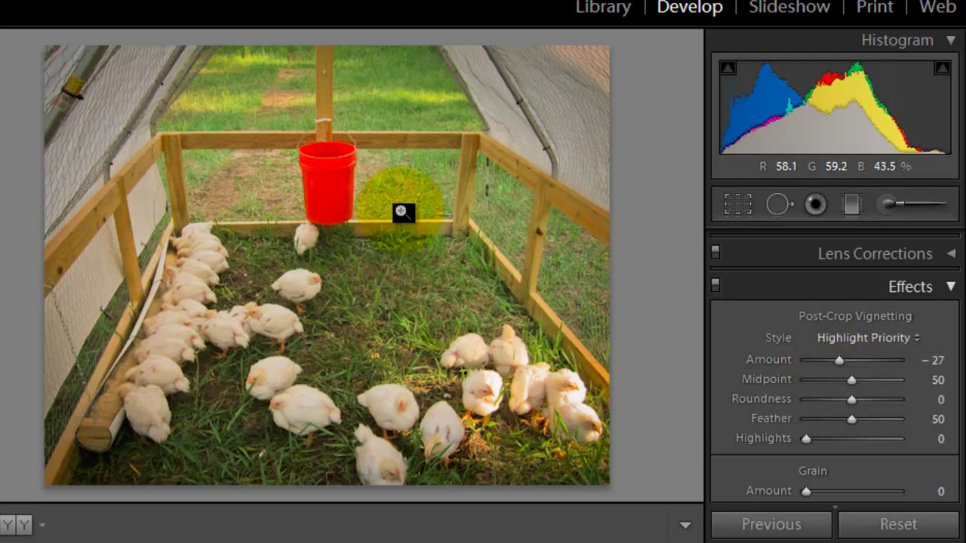
scroll(916, 385, up, 9)
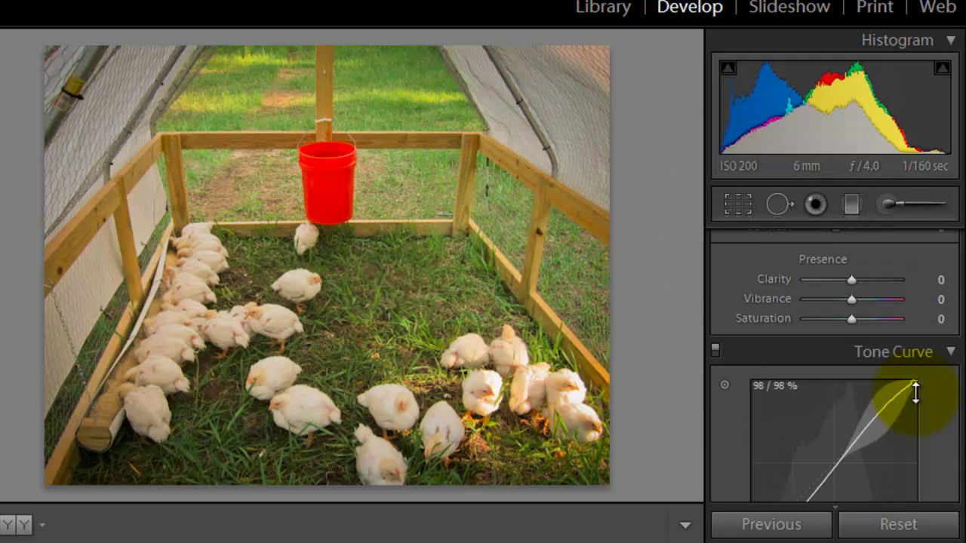
scroll(915, 391, up, 4)
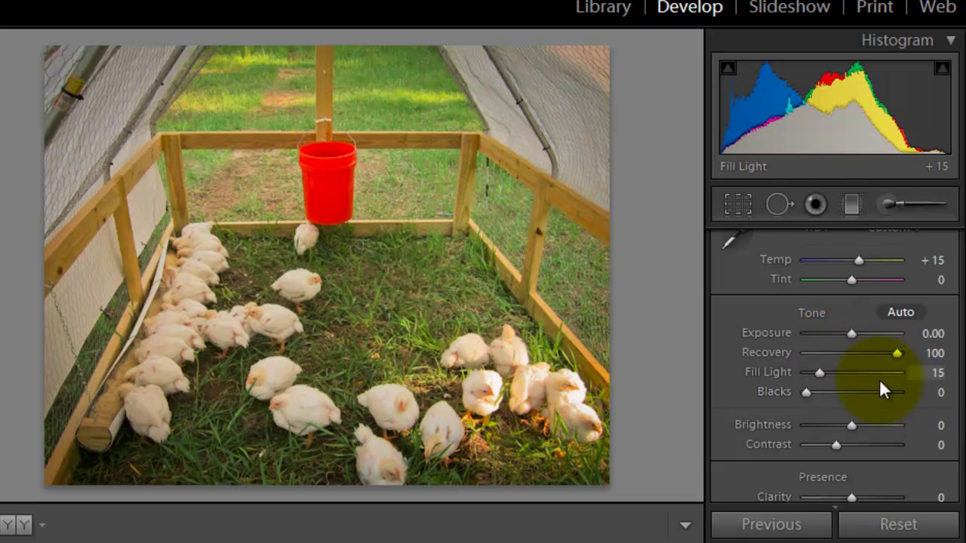
scroll(875, 418, down, 2)
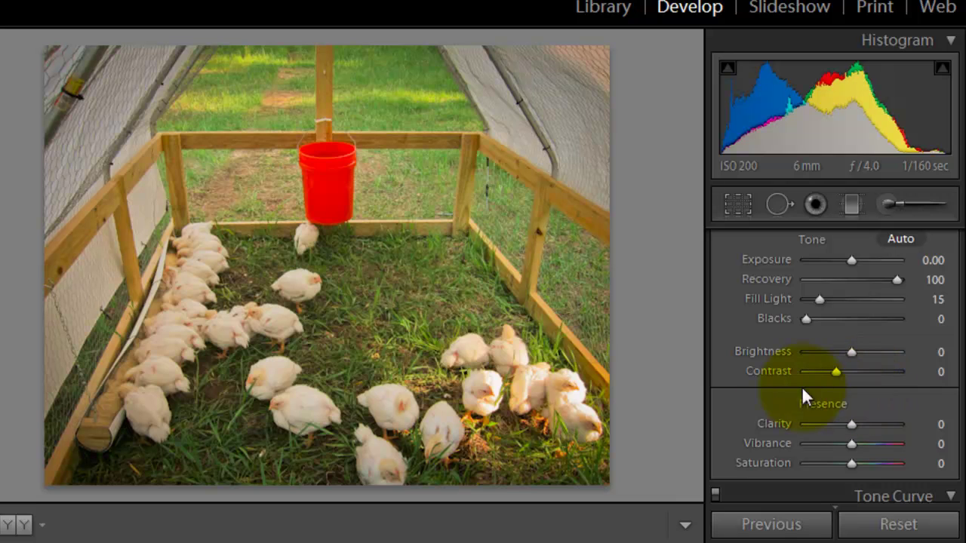
scroll(750, 327, down, 12)
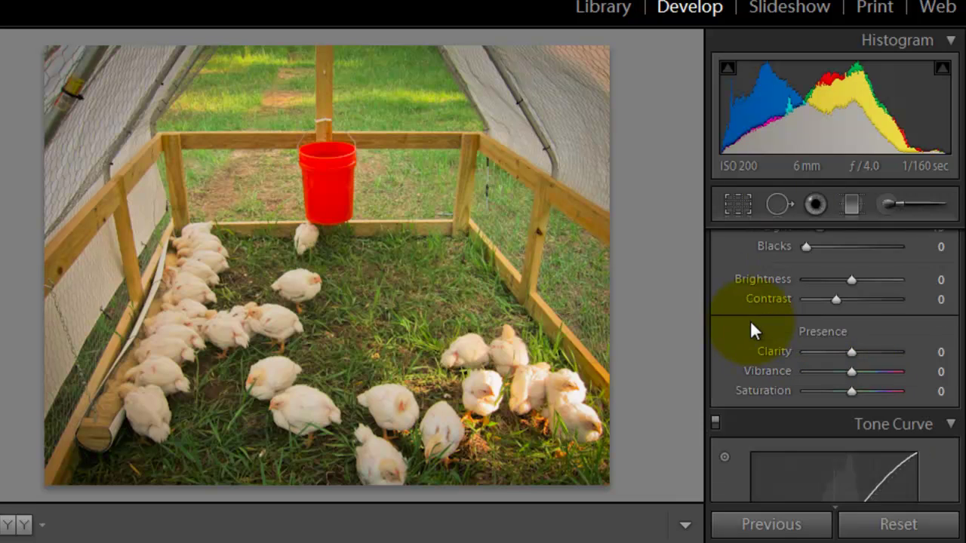
scroll(752, 361, down, 3)
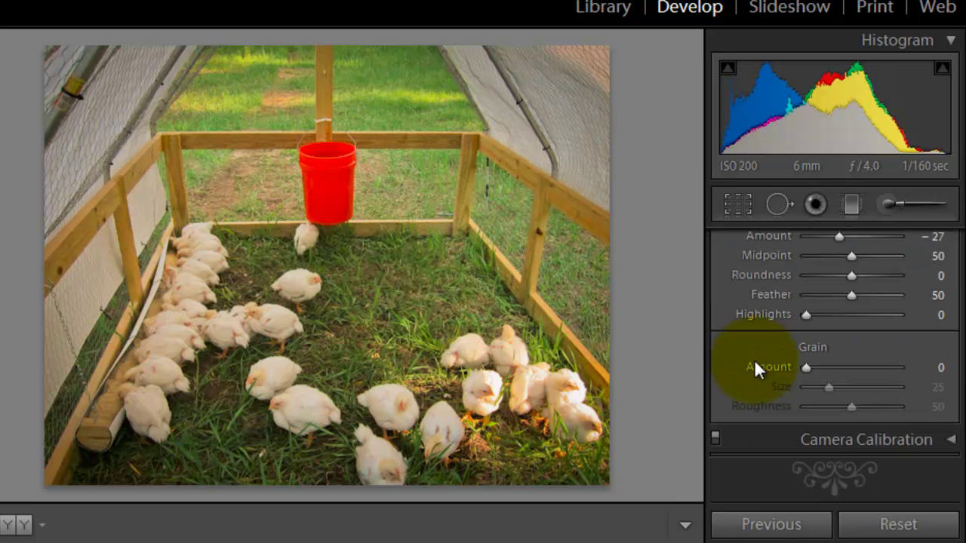
scroll(756, 362, up, 15)
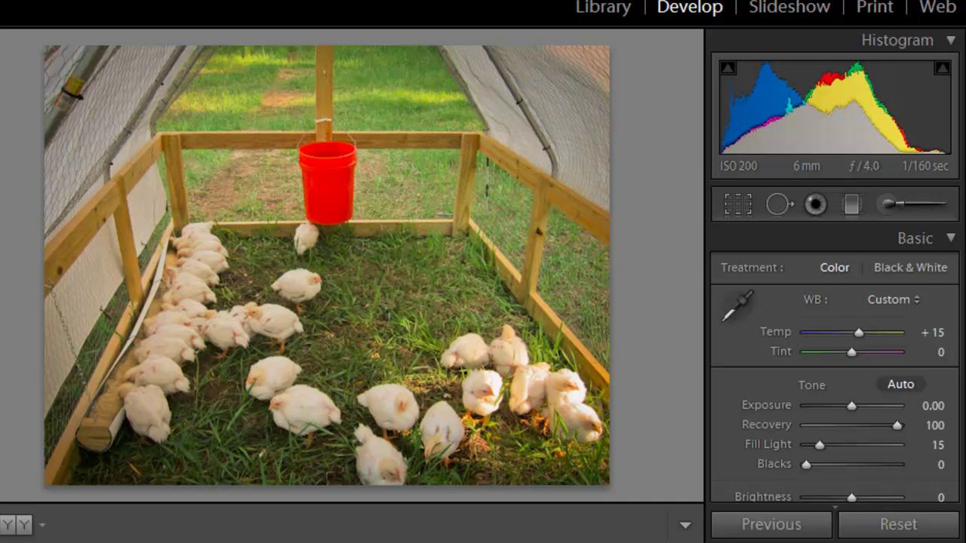
Compare the edited photo with the neighbouring shot taken through the wire mesh, and review its Basic and Tone Curve settings
key(Right)
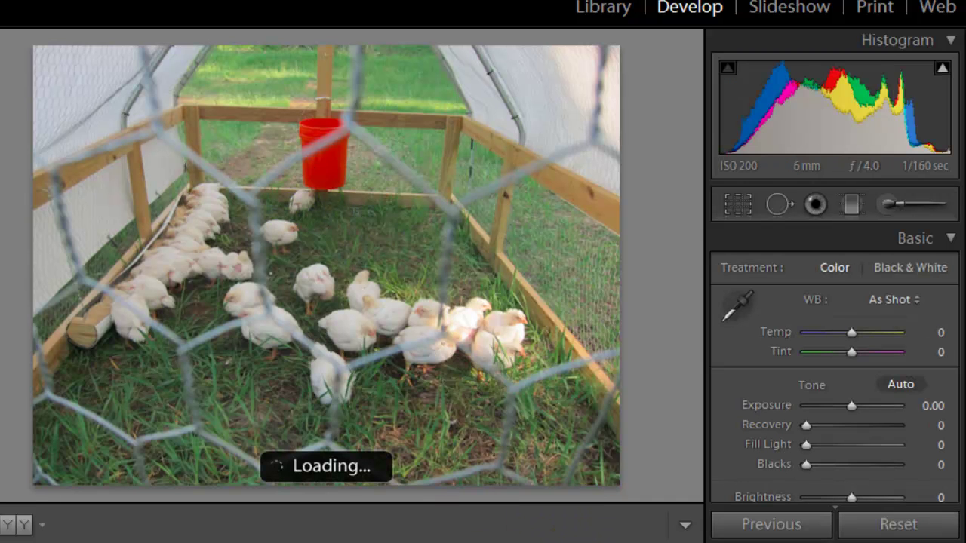
click(589, 542)
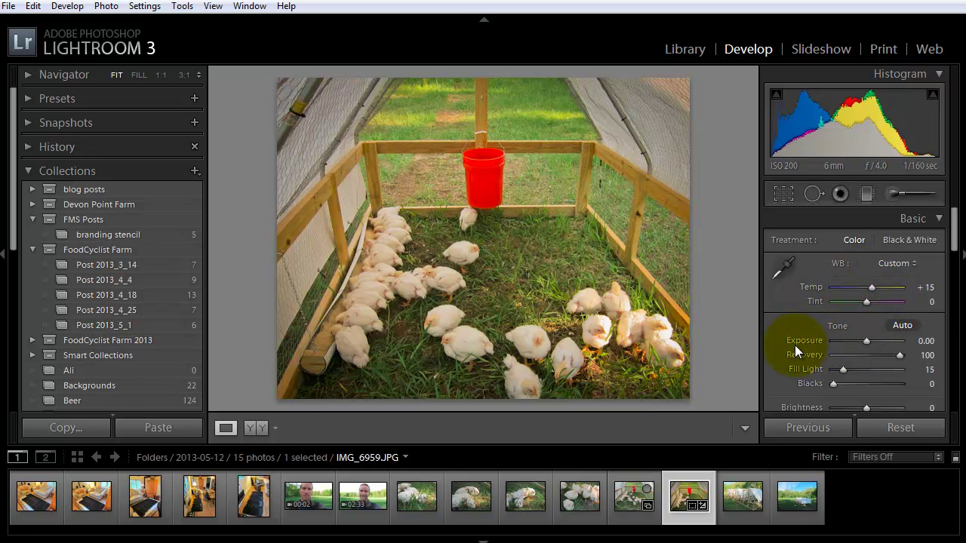
scroll(792, 347, down, 5)
scroll(789, 348, down, 2)
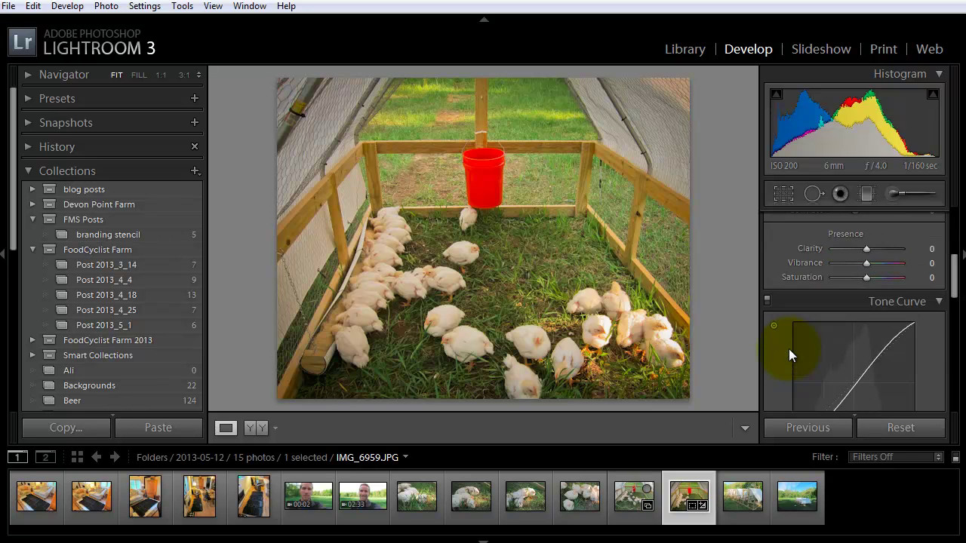
scroll(788, 354, down, 2)
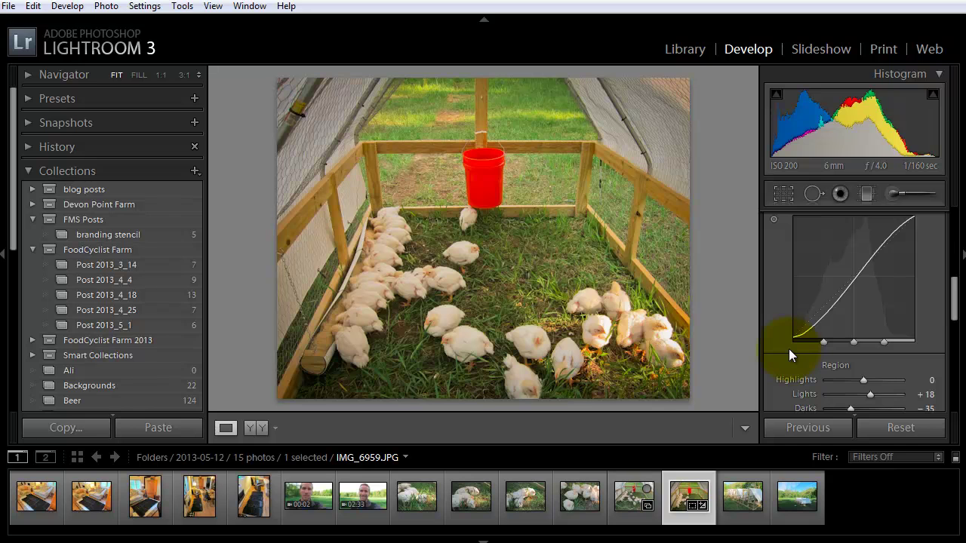
scroll(788, 349, up, 8)
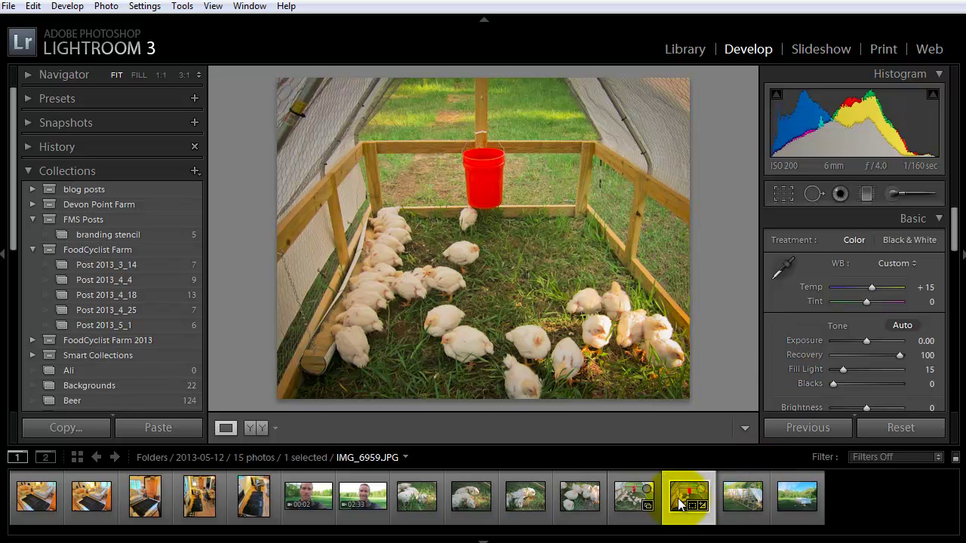
Try the Color Creative - Yesteryear 1 preset on IMG_6960.JPG, and undo it
click(632, 501)
click(742, 497)
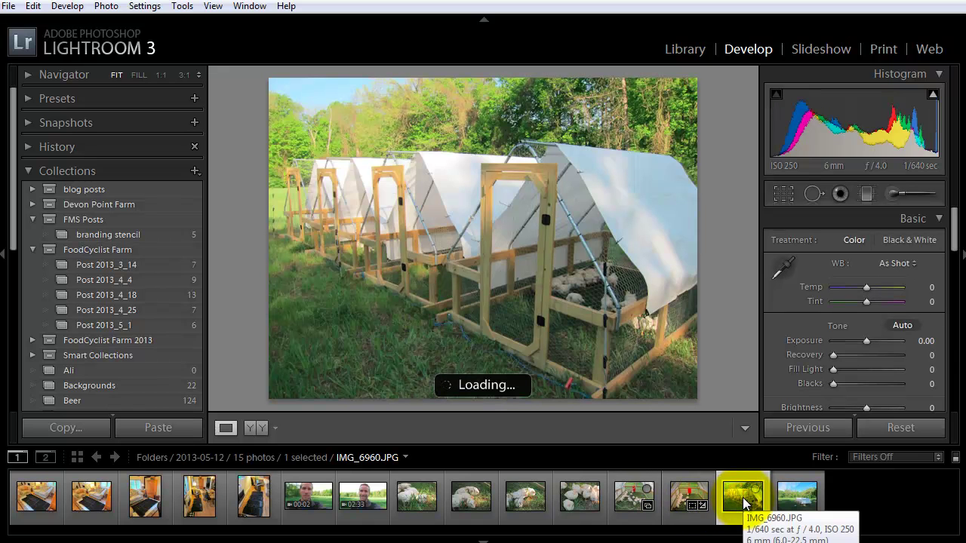
right_click(742, 497)
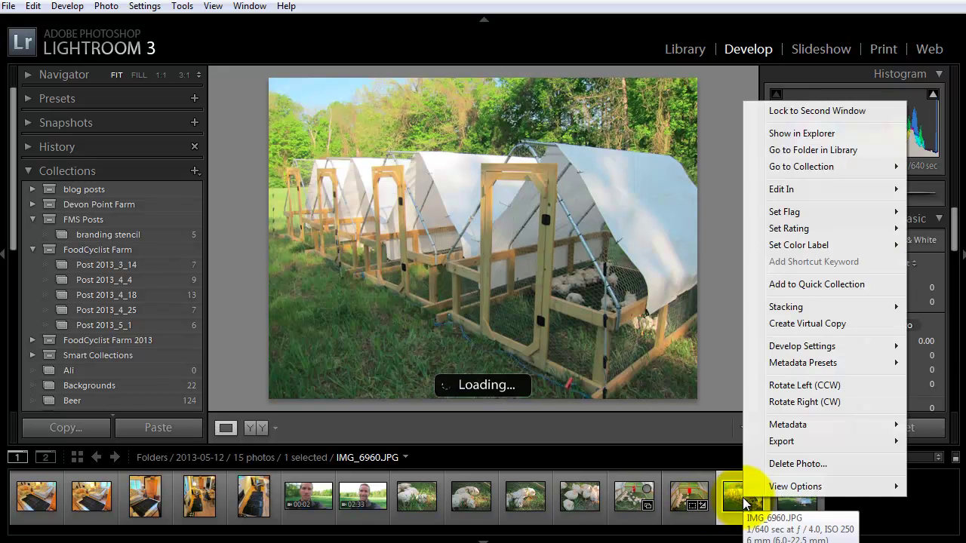
mouse_move(751, 492)
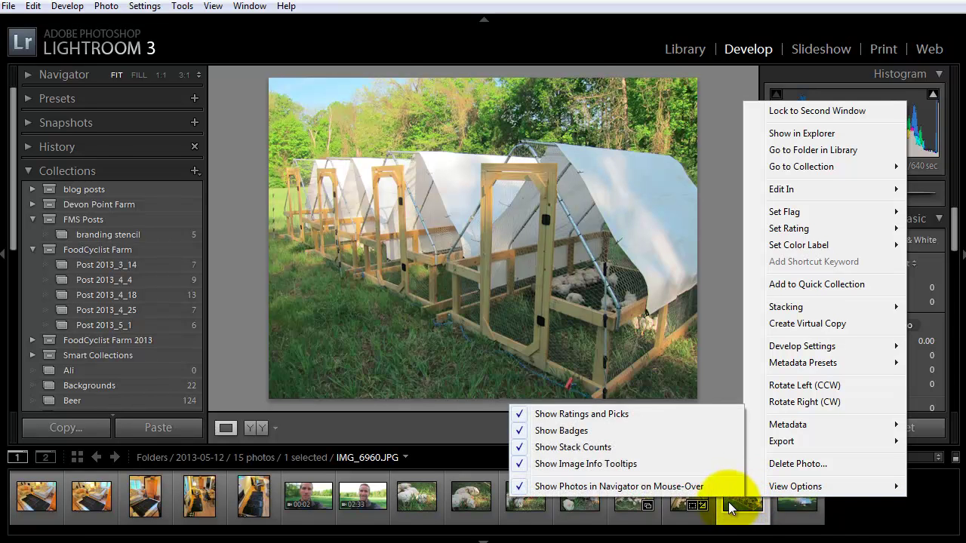
mouse_move(800, 346)
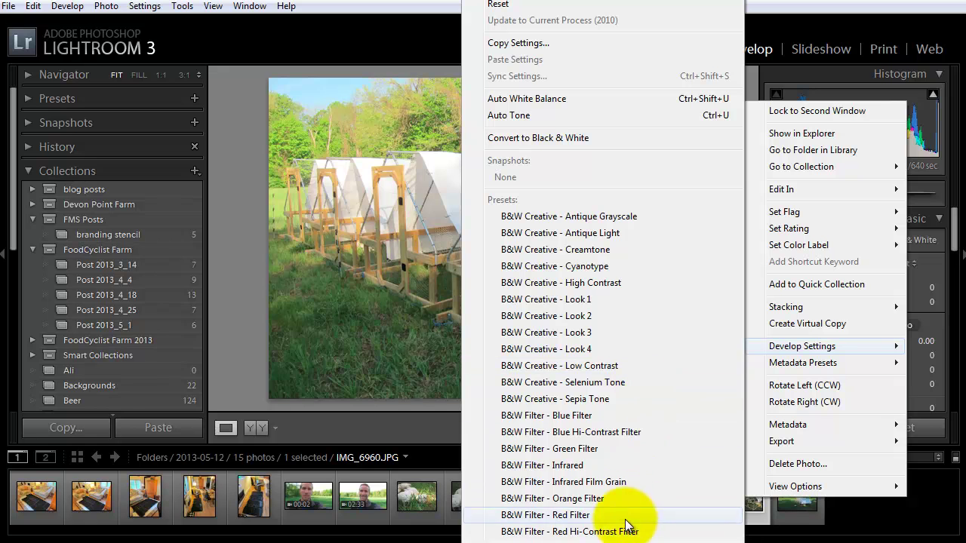
mouse_move(486, 539)
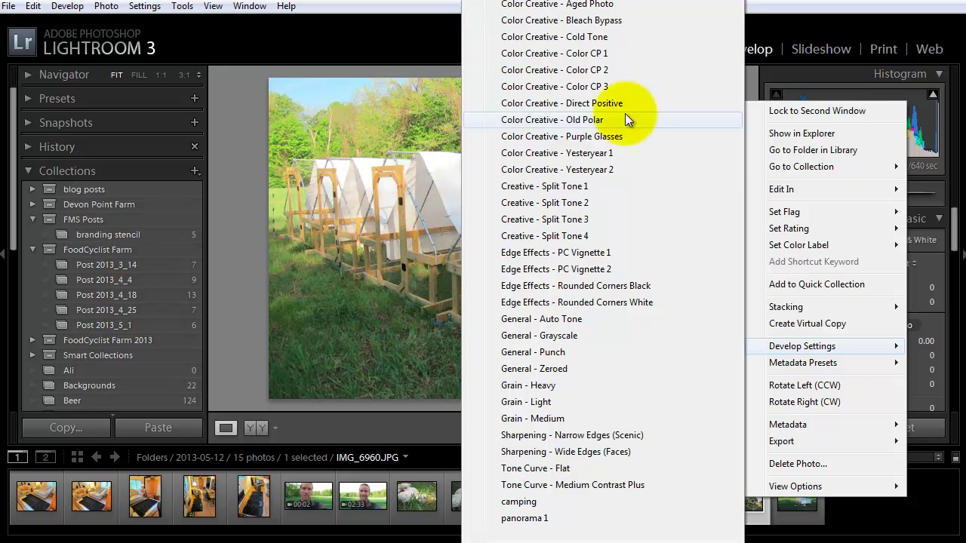
click(577, 154)
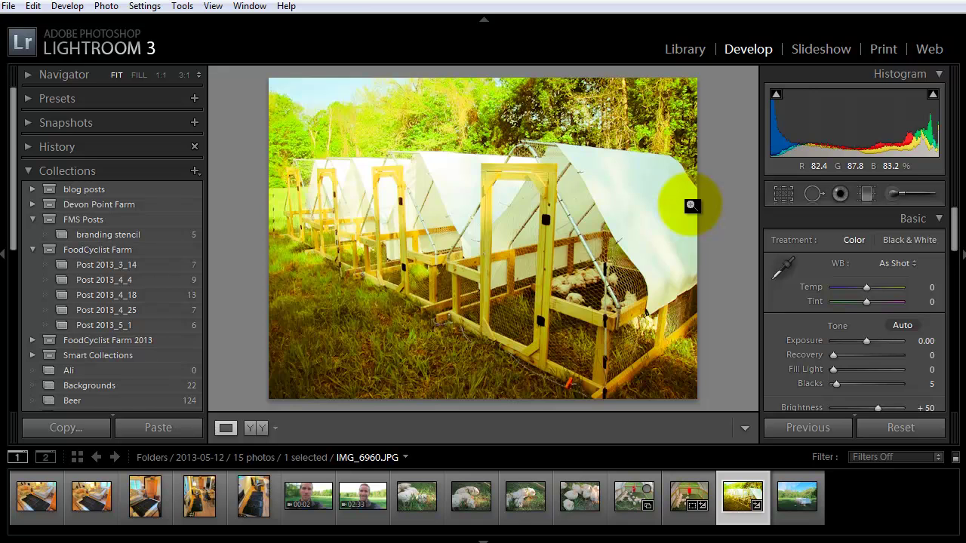
key(ctrl+z)
Apply the Color Creative - Aged Photo preset to IMG_6960.JPG
right_click(732, 506)
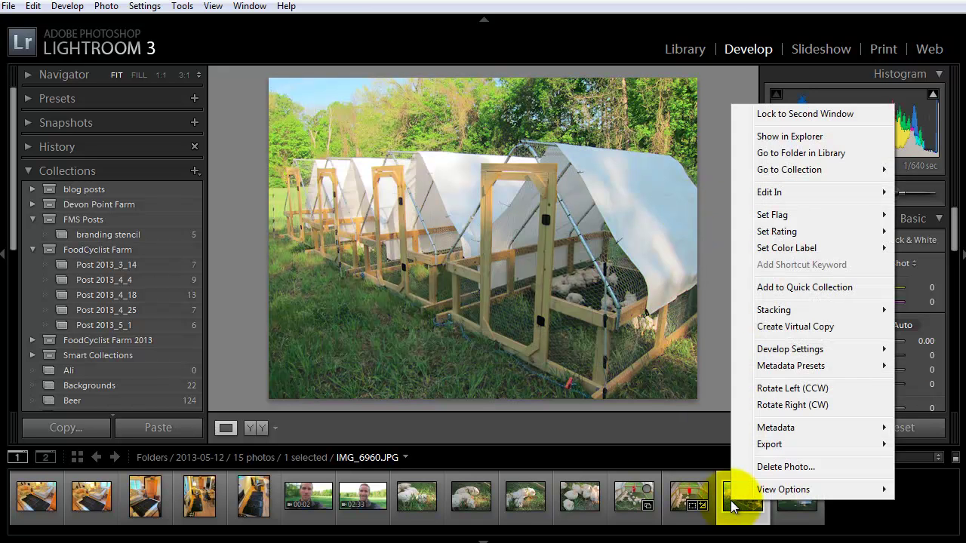
mouse_move(744, 347)
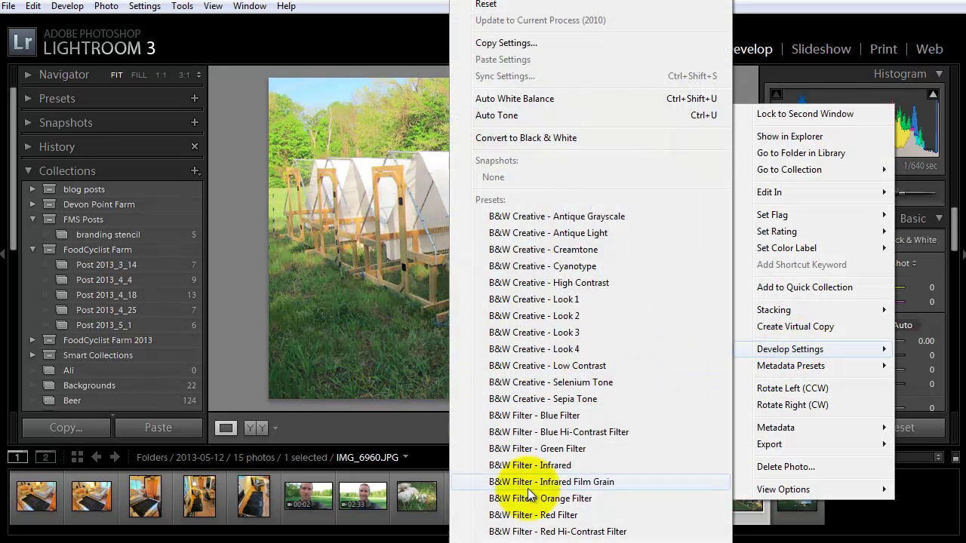
scroll(464, 528, down, 3)
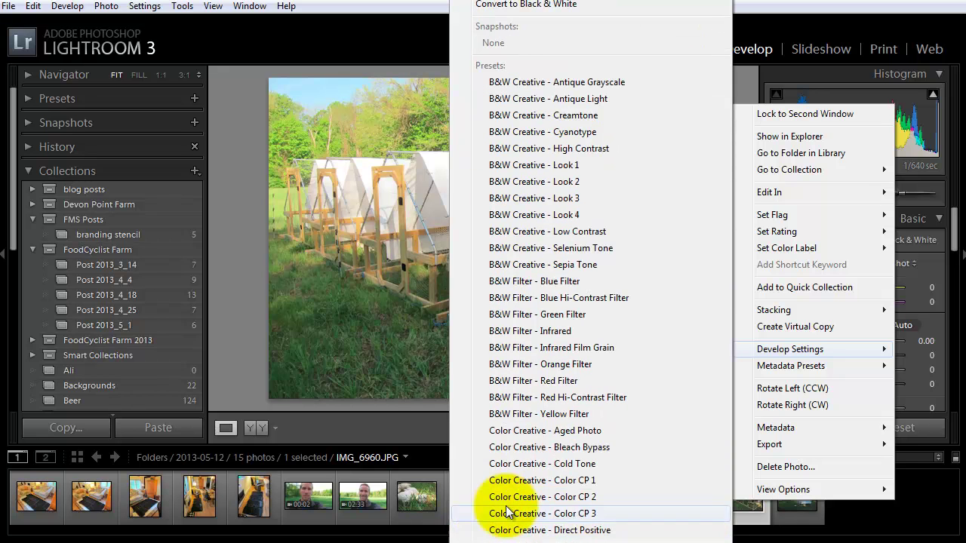
click(556, 435)
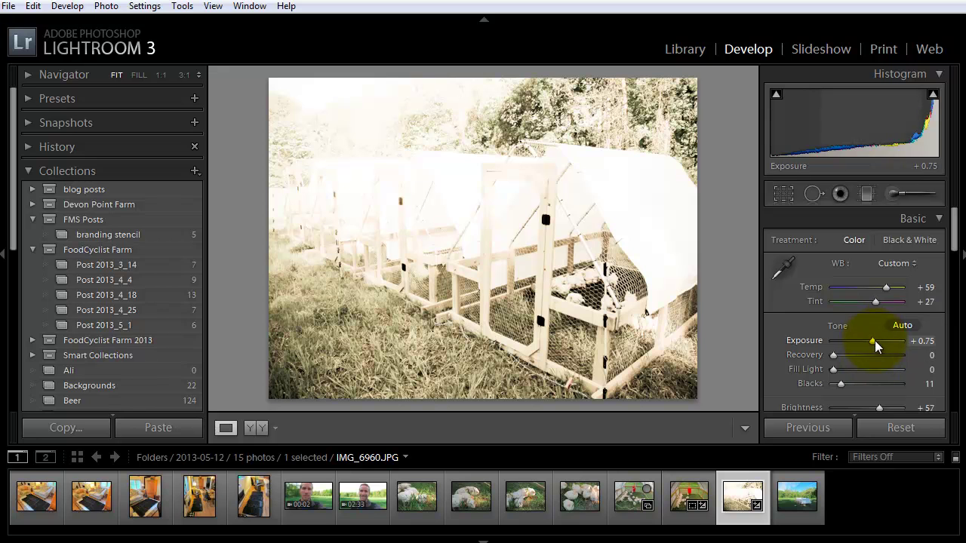
Try lowering the Exposure to -0.75, and undo both this change and the Aged Photo preset
key(Down)
key(Down)
key(Down)
key(Down)
key(Down)
key(Down)
key(Down)
key(Down)
key(Down)
key(Down)
key(Down)
key(Down)
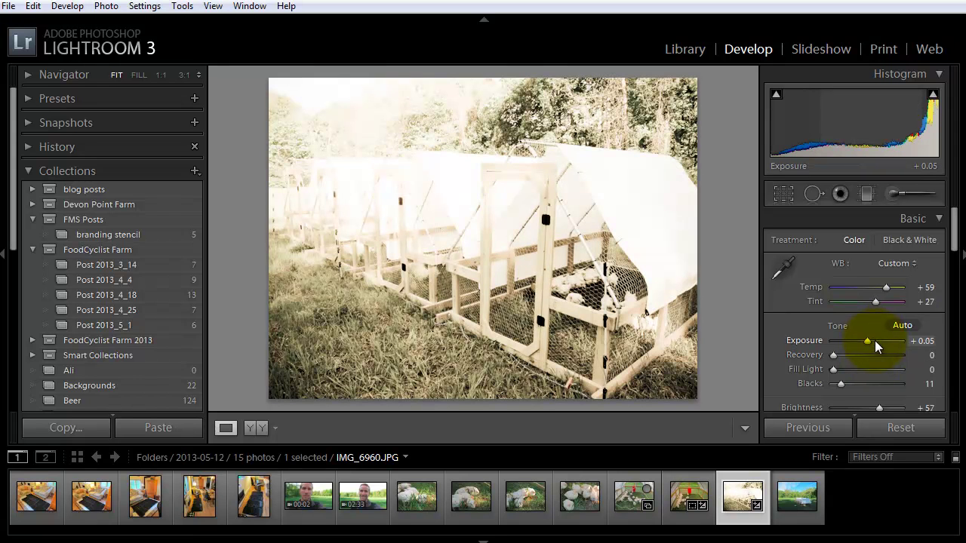
key(Down)
key(Down)
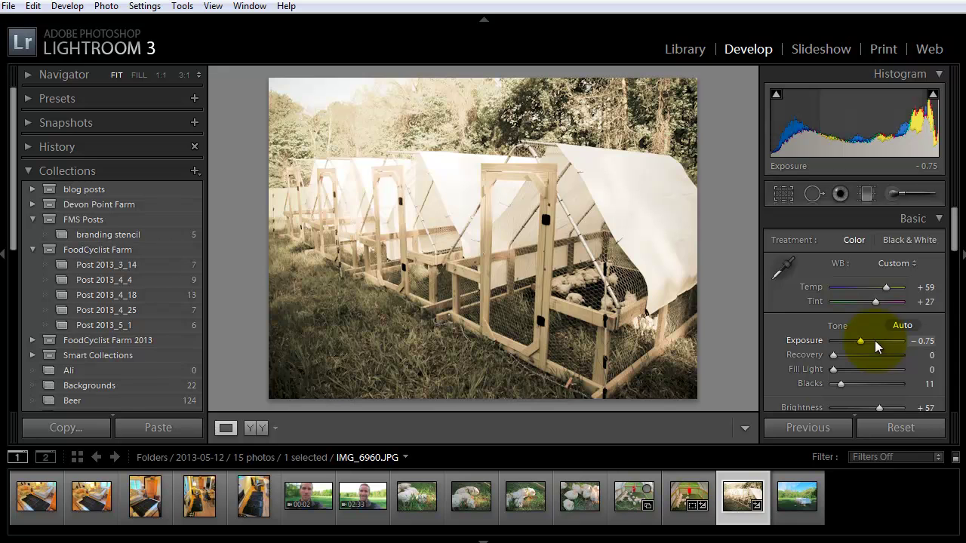
key(ctrl+z)
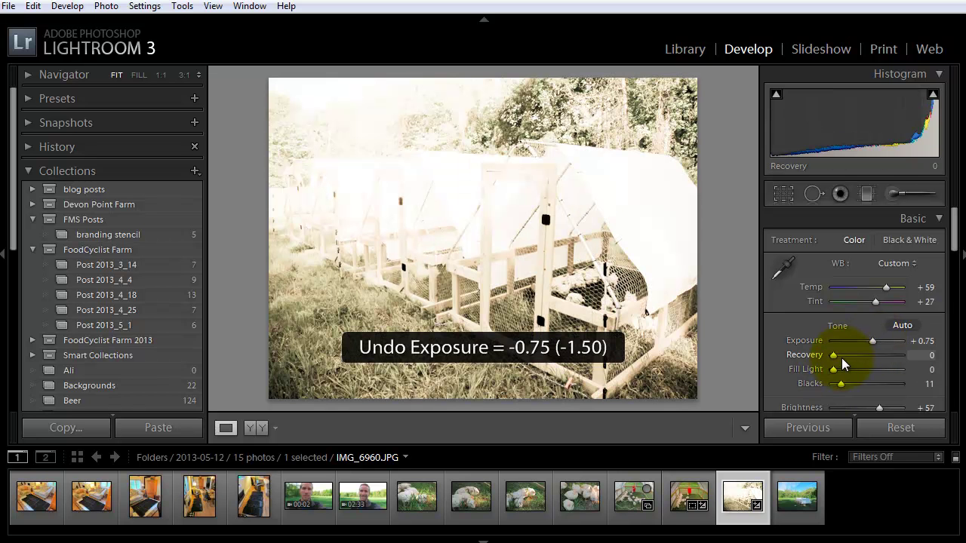
key(ctrl+z)
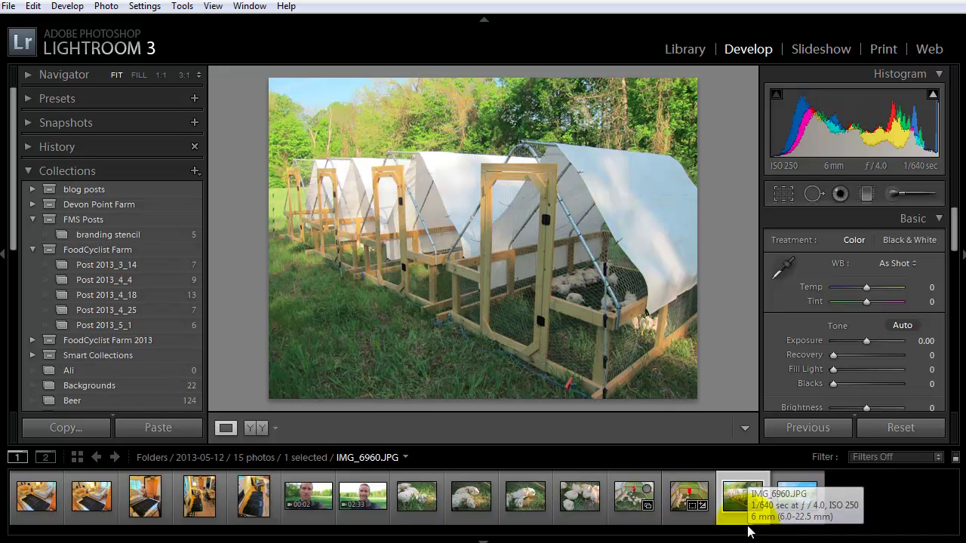
Reset all develop settings of IMG_6959.JPG to compare with the original, and undo the reset
click(683, 495)
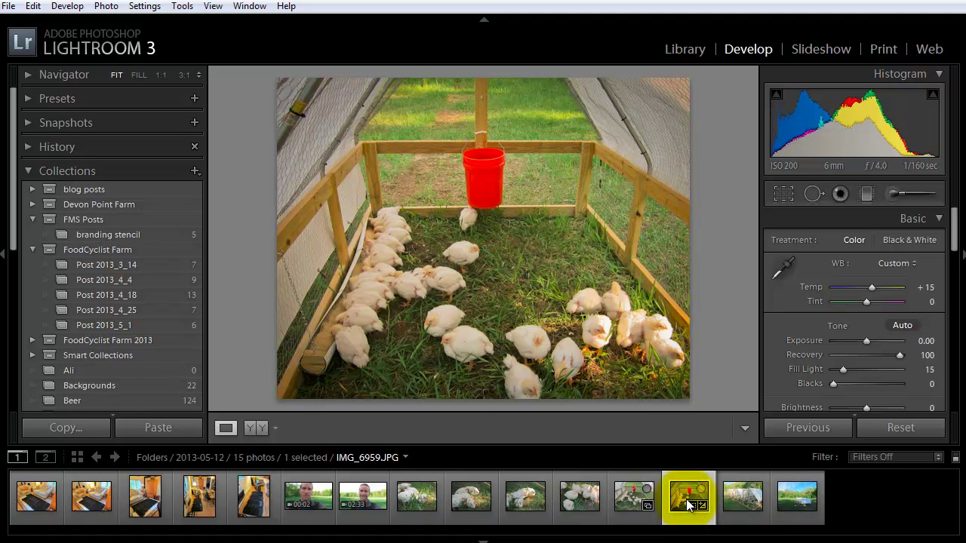
right_click(687, 490)
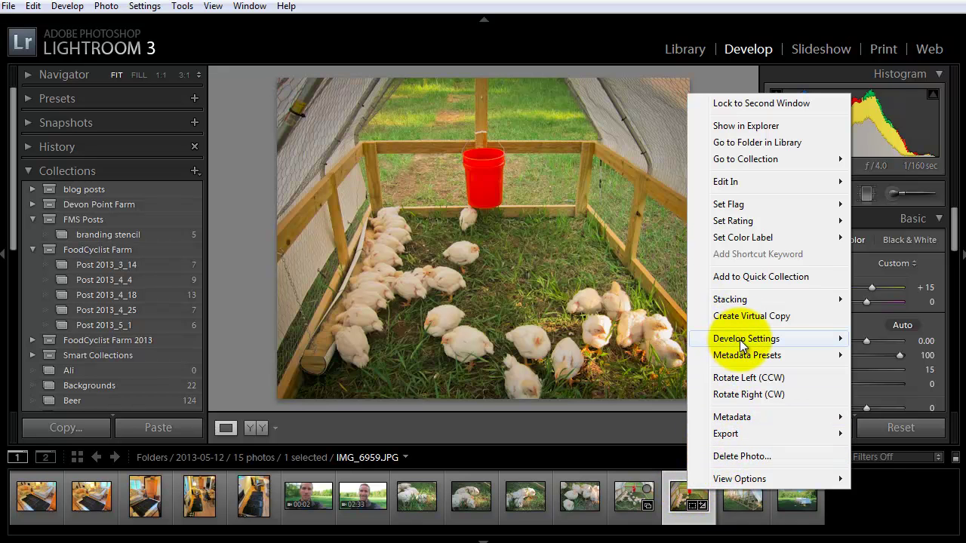
mouse_move(737, 339)
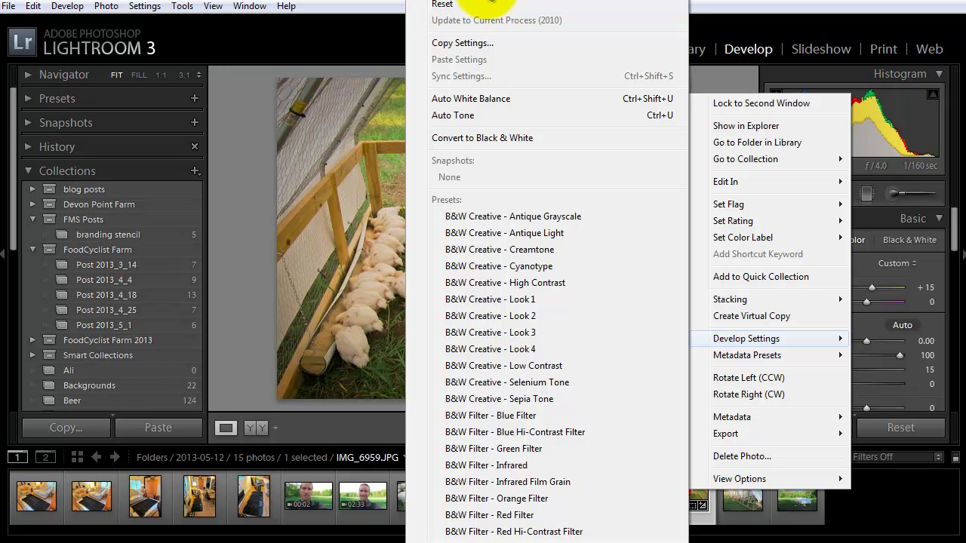
click(445, 6)
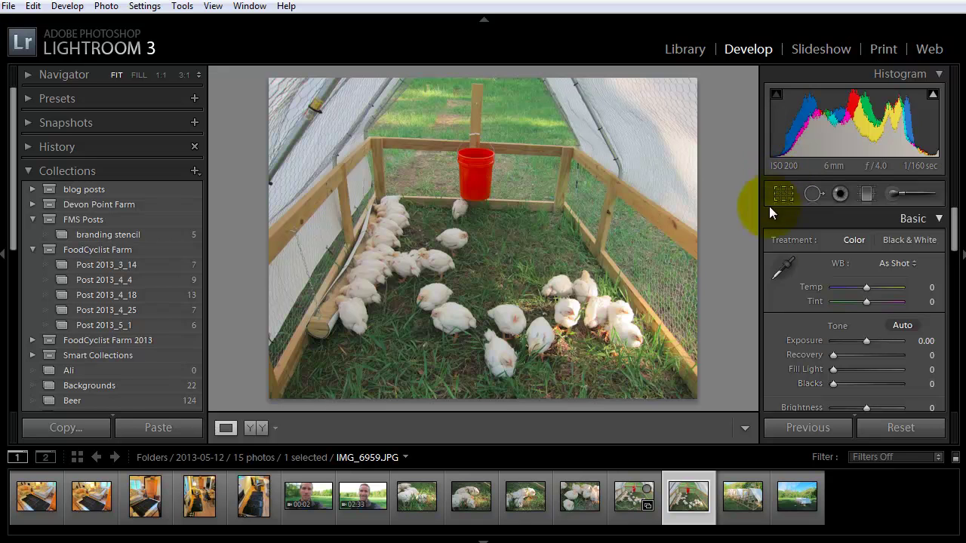
key(ctrl+z)
right_click(690, 504)
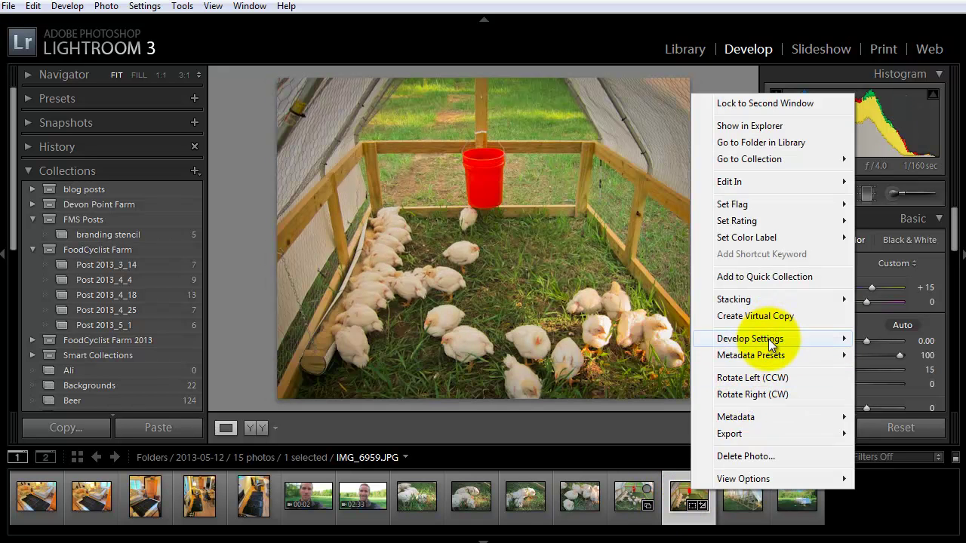
mouse_move(769, 337)
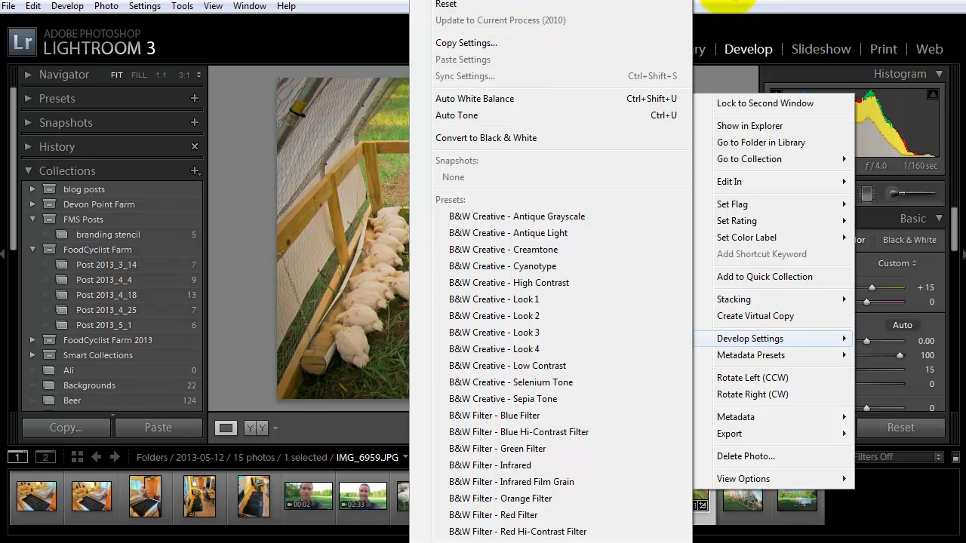
click(520, 6)
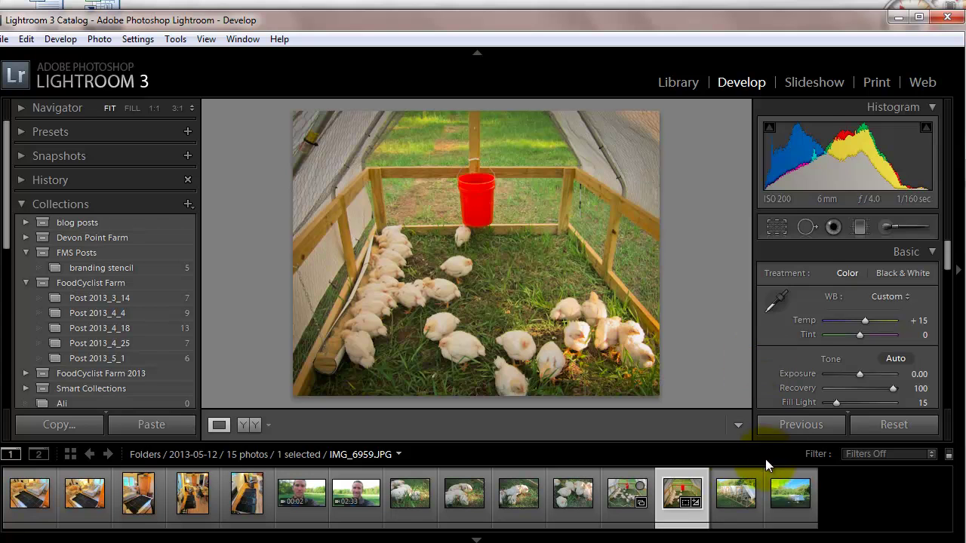
right_click(677, 492)
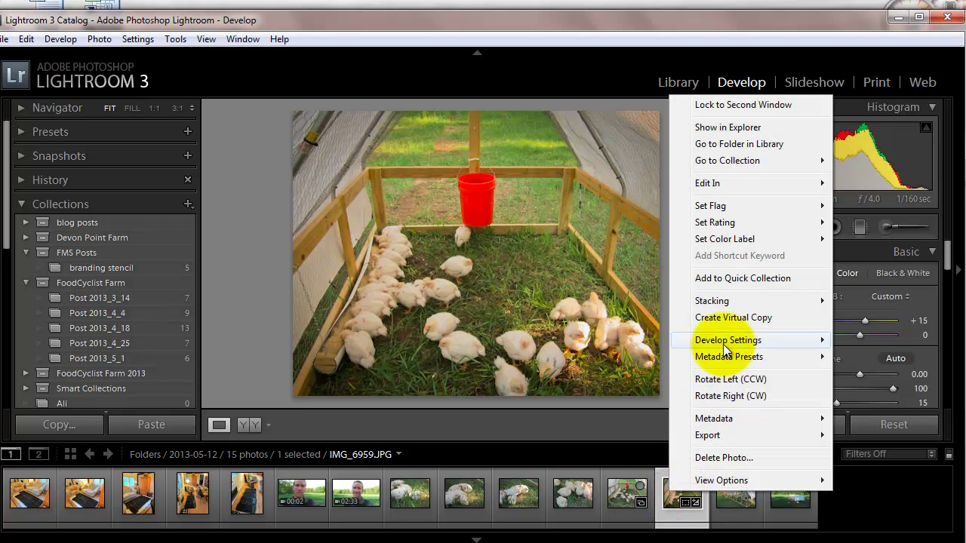
mouse_move(723, 341)
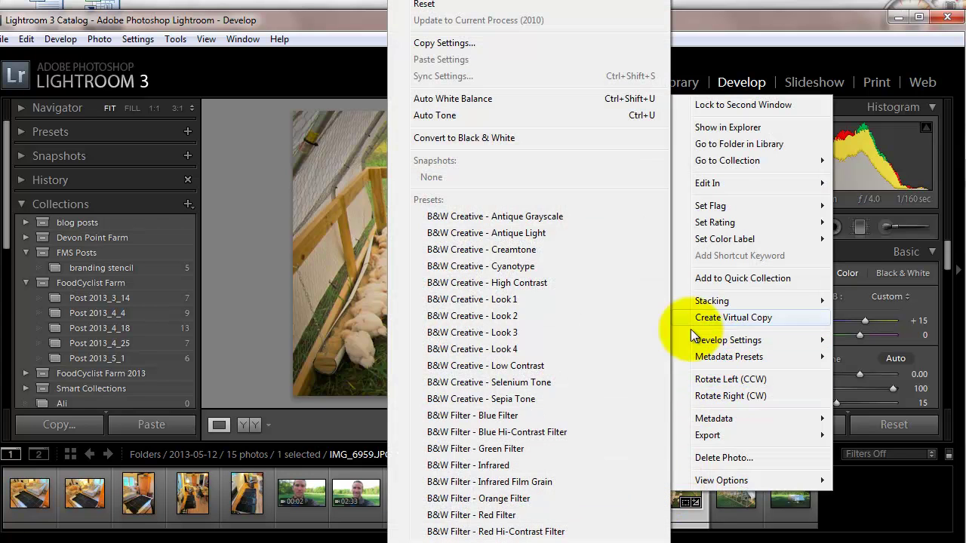
click(477, 7)
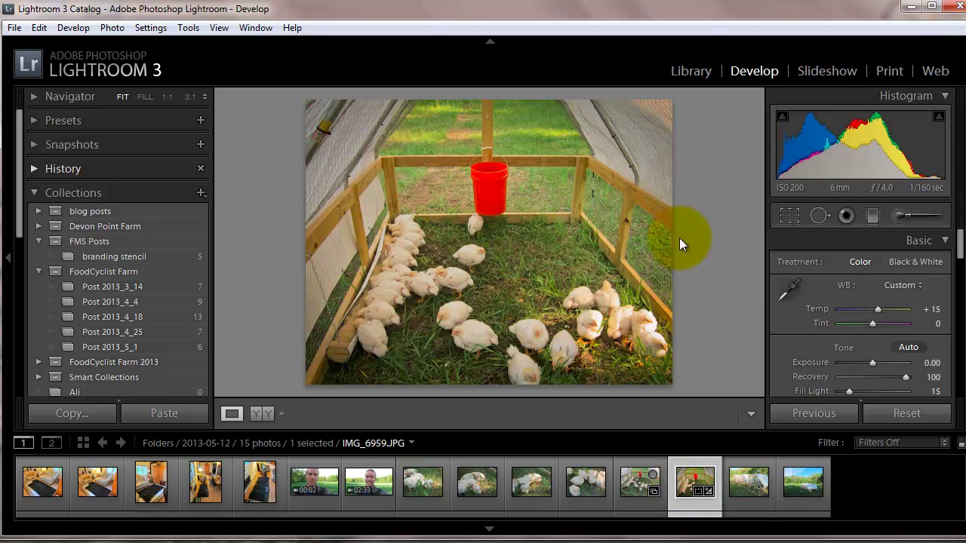
Switch to the Library and look through the dated photo folders on the external drive
click(693, 71)
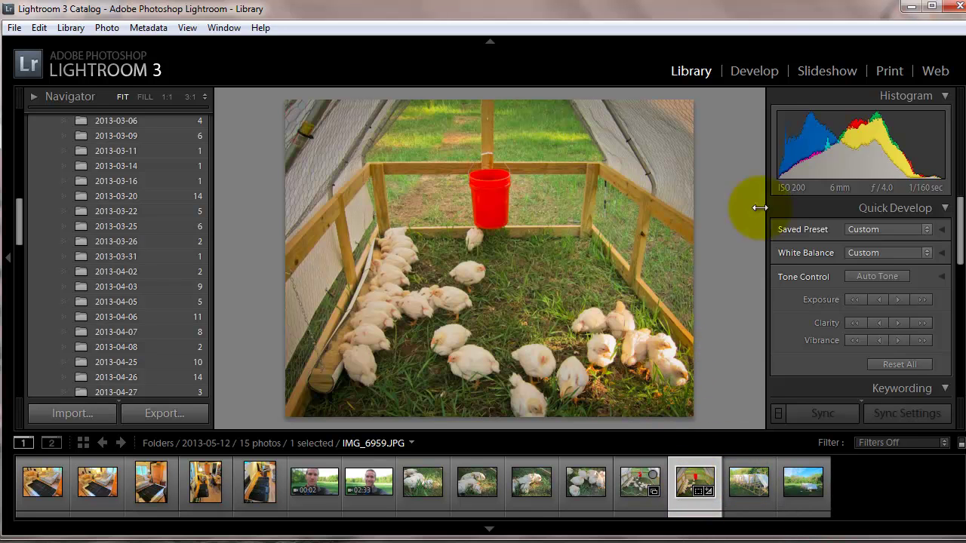
click(754, 70)
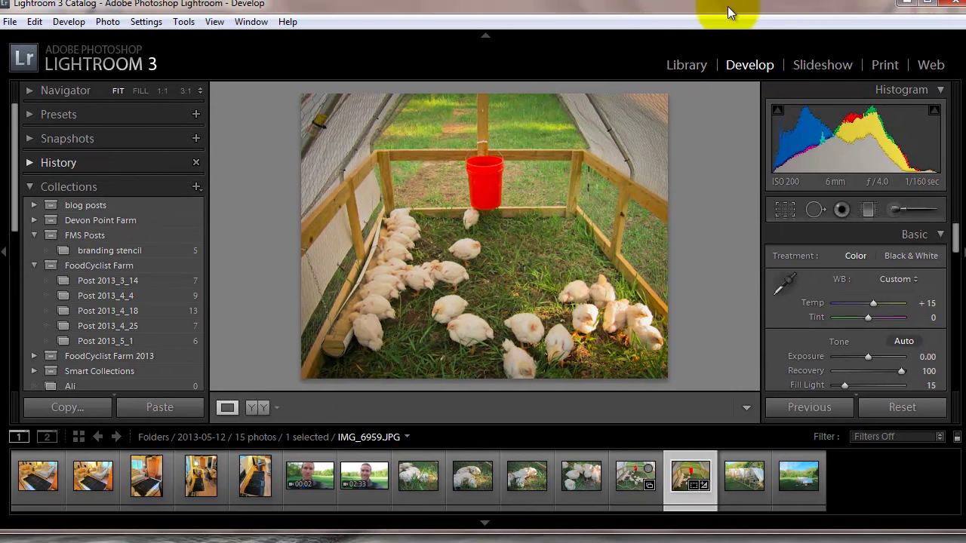
click(686, 65)
scroll(156, 249, up, 10)
scroll(156, 249, down, 3)
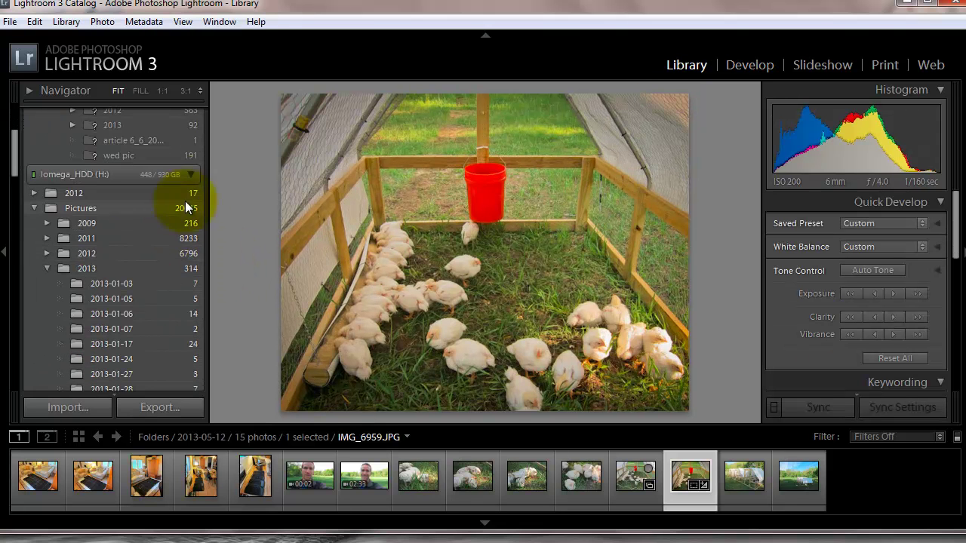
scroll(179, 258, up, 3)
scroll(182, 280, down, 3)
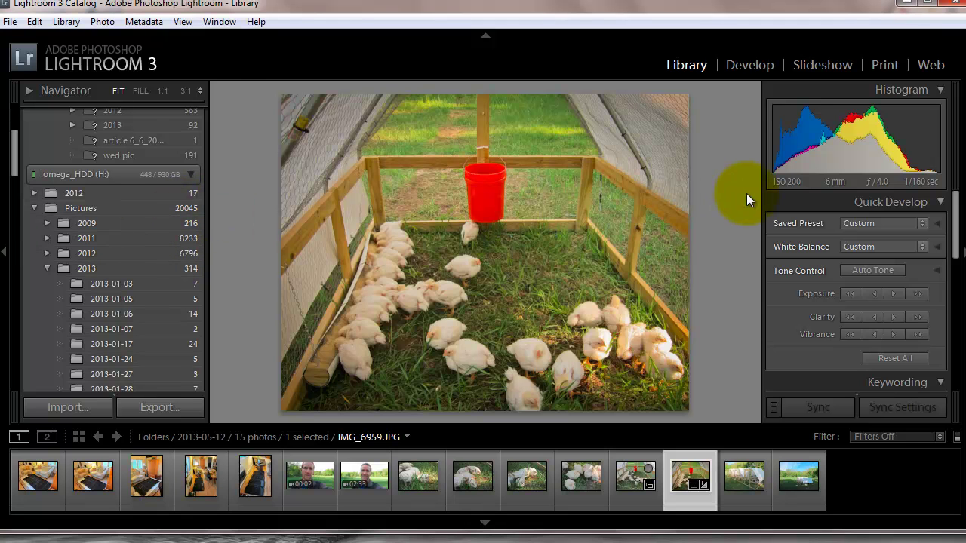
scroll(159, 281, down, 5)
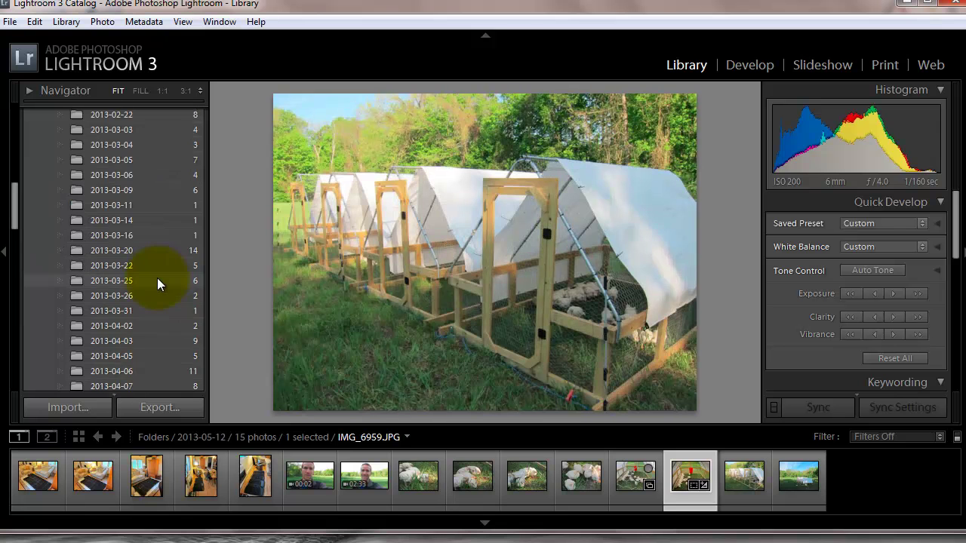
Move on to photo IMG_6960.JPG and browse the list of collections
key(Right)
scroll(157, 277, down, 10)
scroll(157, 279, down, 8)
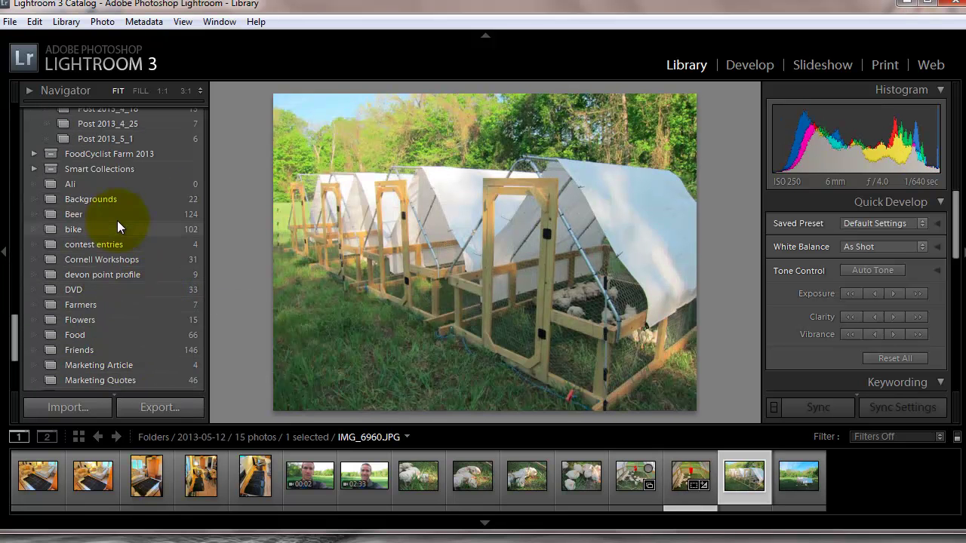
Step back through the chicken photos to IMG_6955.JPG, view IMG_6957.JPG, and look through the list of collections
key(Left)
key(Left)
key(Left)
key(Left)
key(Left)
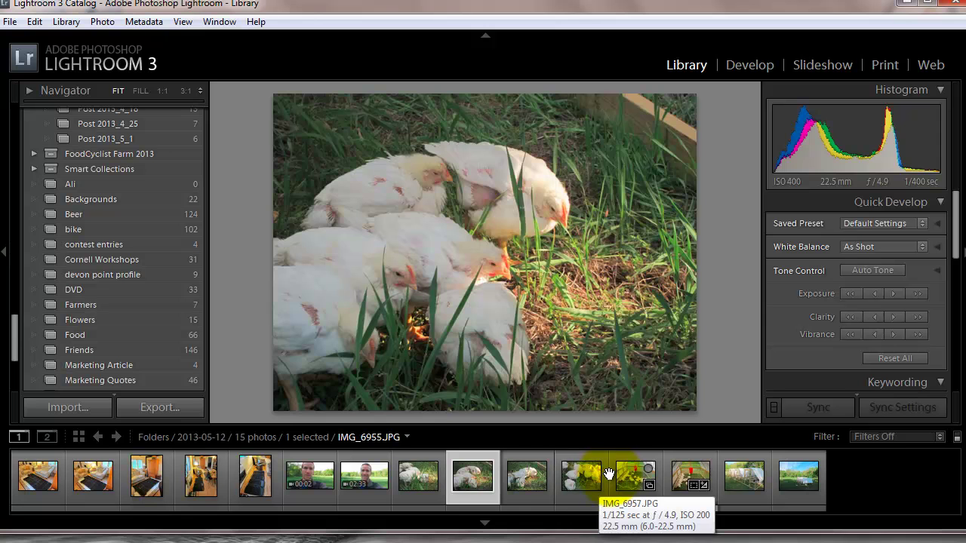
click(582, 480)
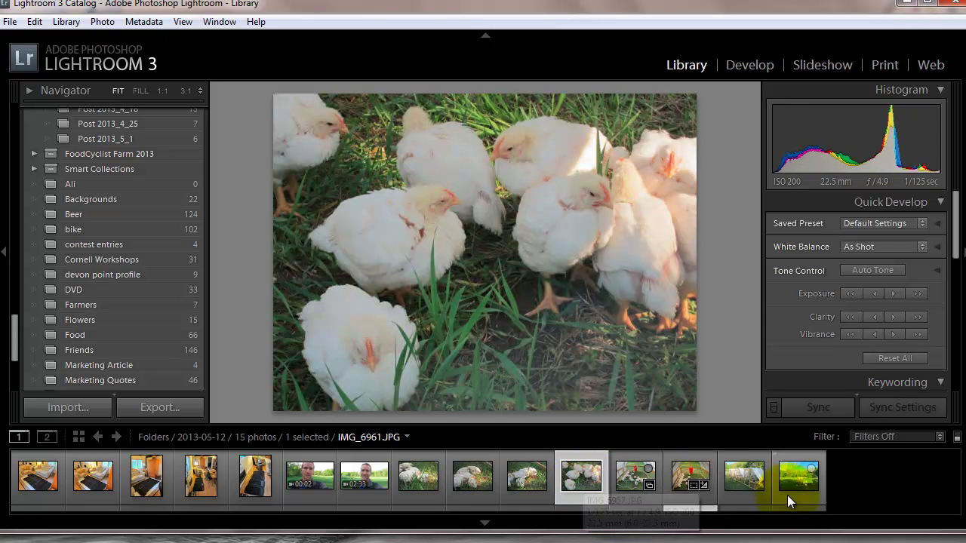
scroll(90, 345, down, 3)
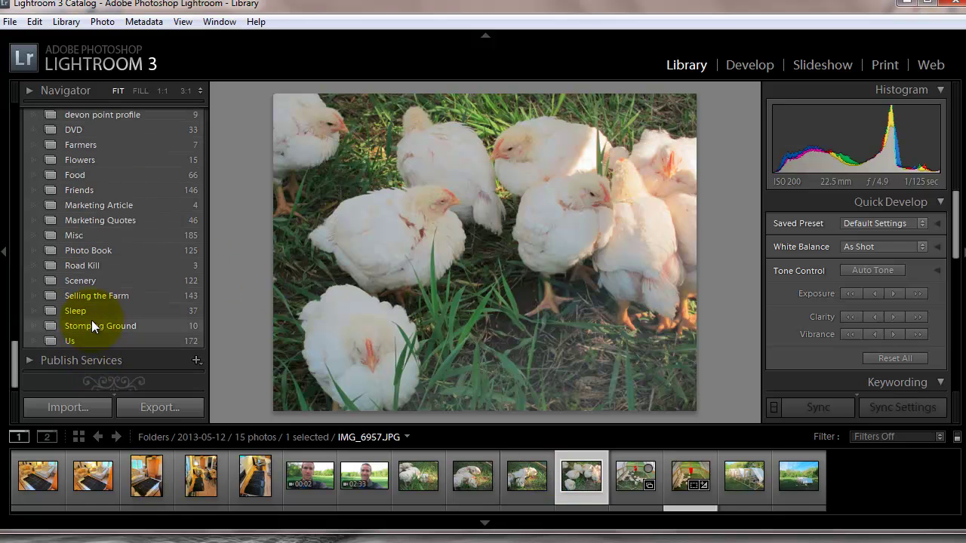
scroll(91, 320, up, 7)
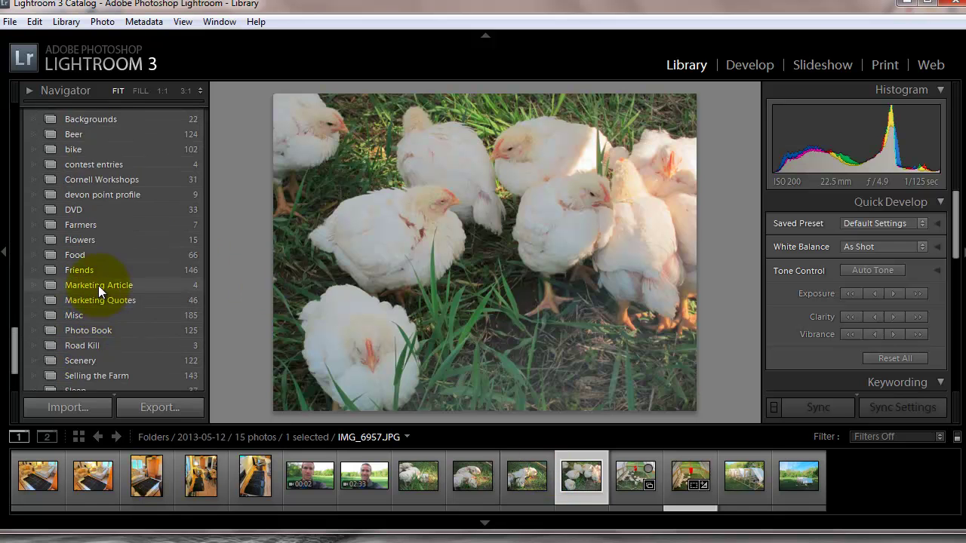
Open IMG_6959.JPG in the Develop module and review its Basic and Tone Curve adjustments
click(675, 463)
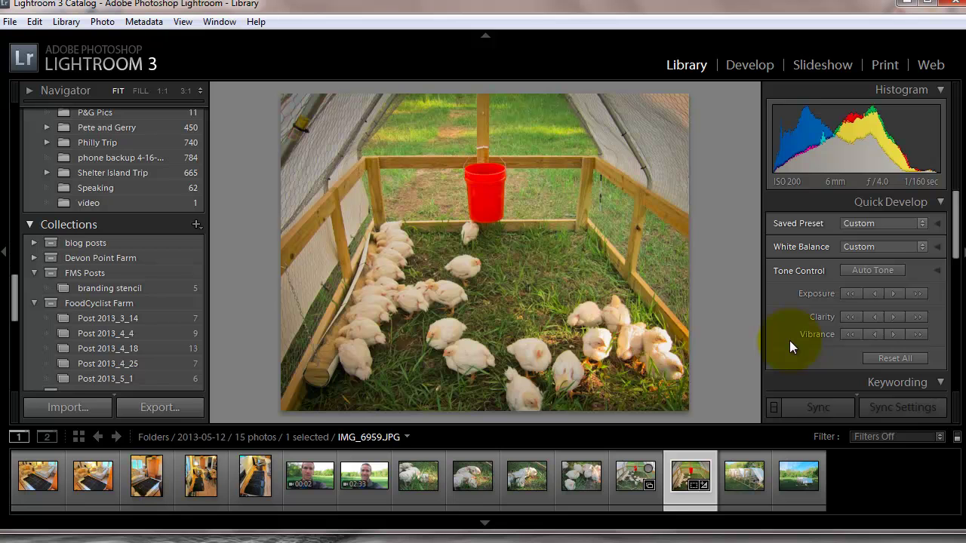
click(743, 64)
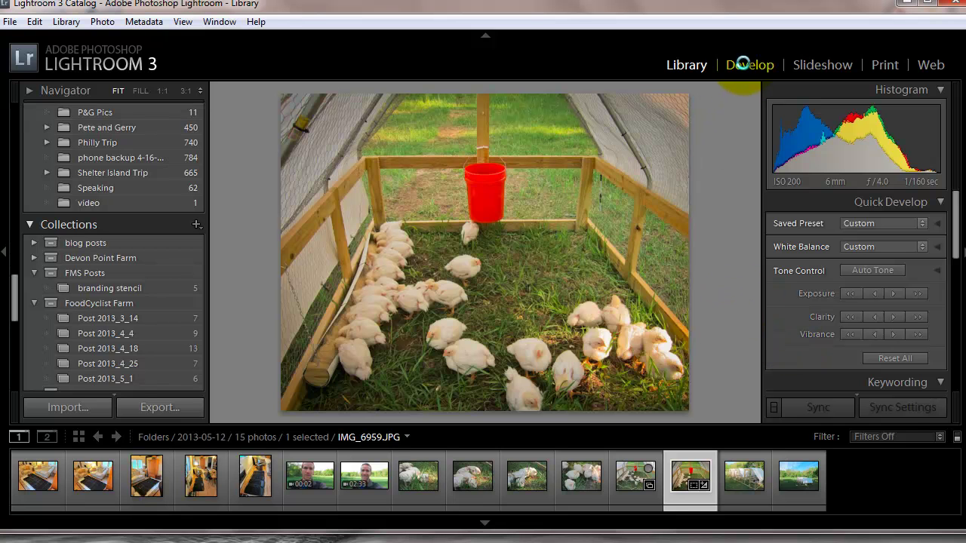
scroll(881, 300, down, 1)
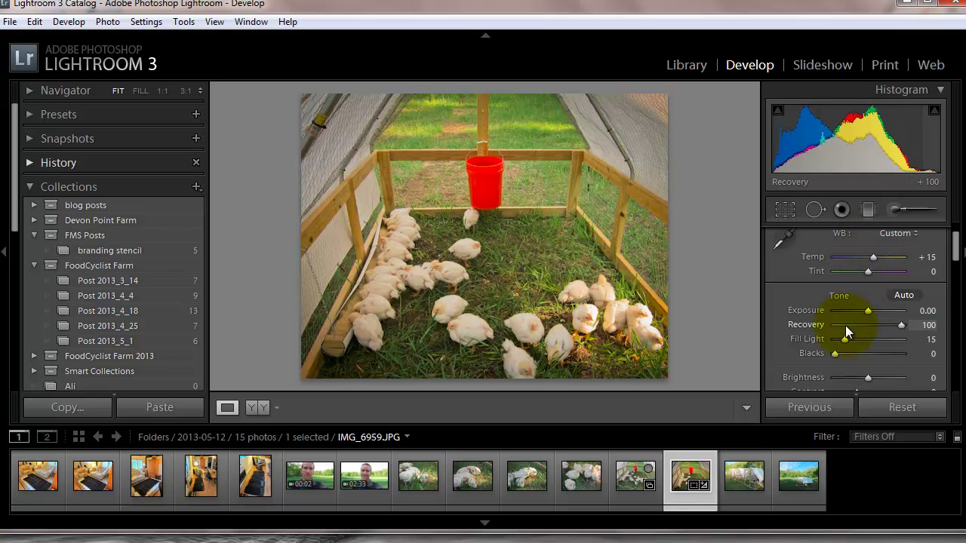
scroll(845, 325, down, 5)
scroll(845, 328, down, 7)
scroll(845, 328, up, 5)
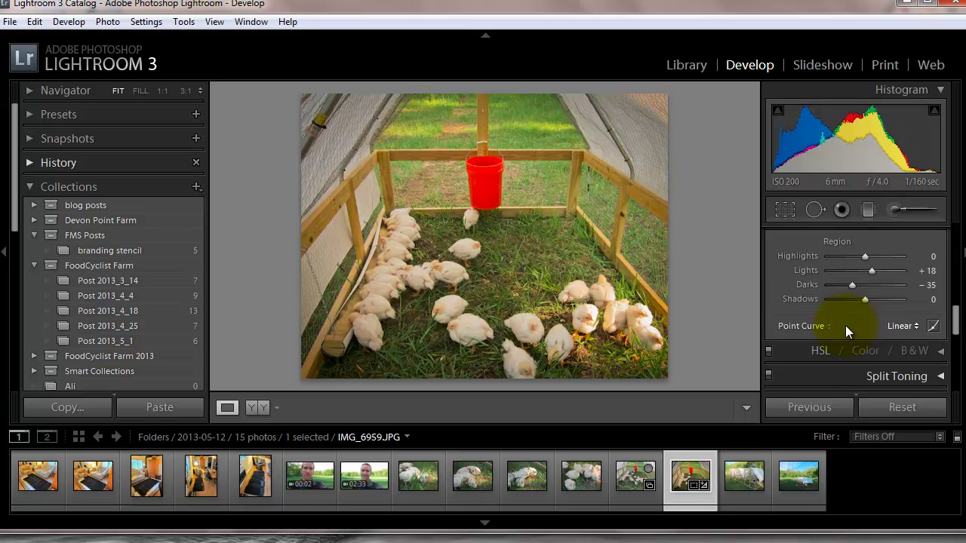
scroll(845, 325, up, 3)
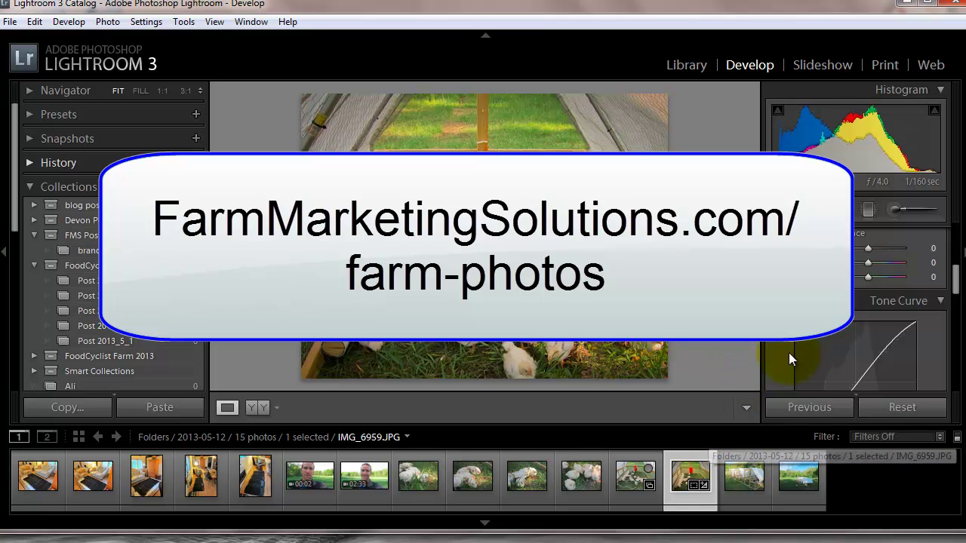
scroll(815, 343, up, 5)
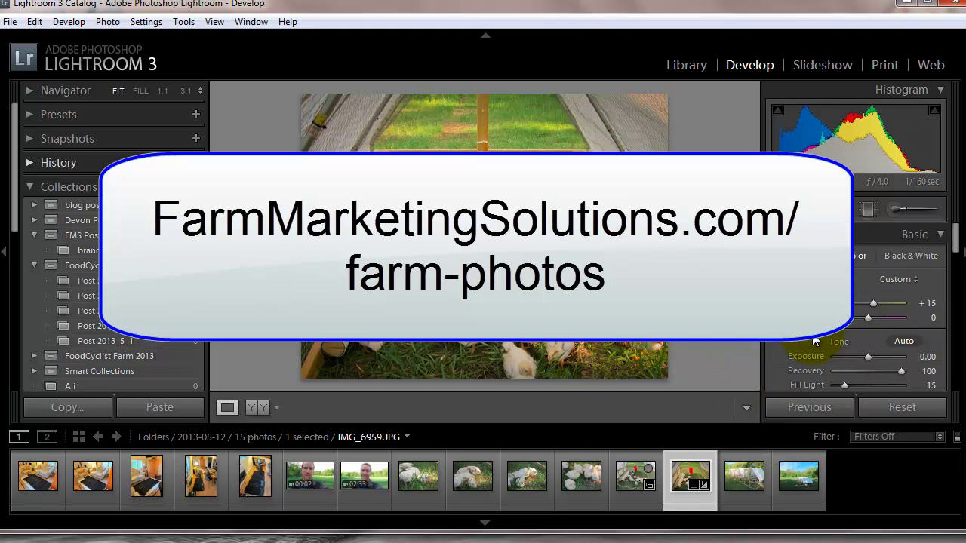